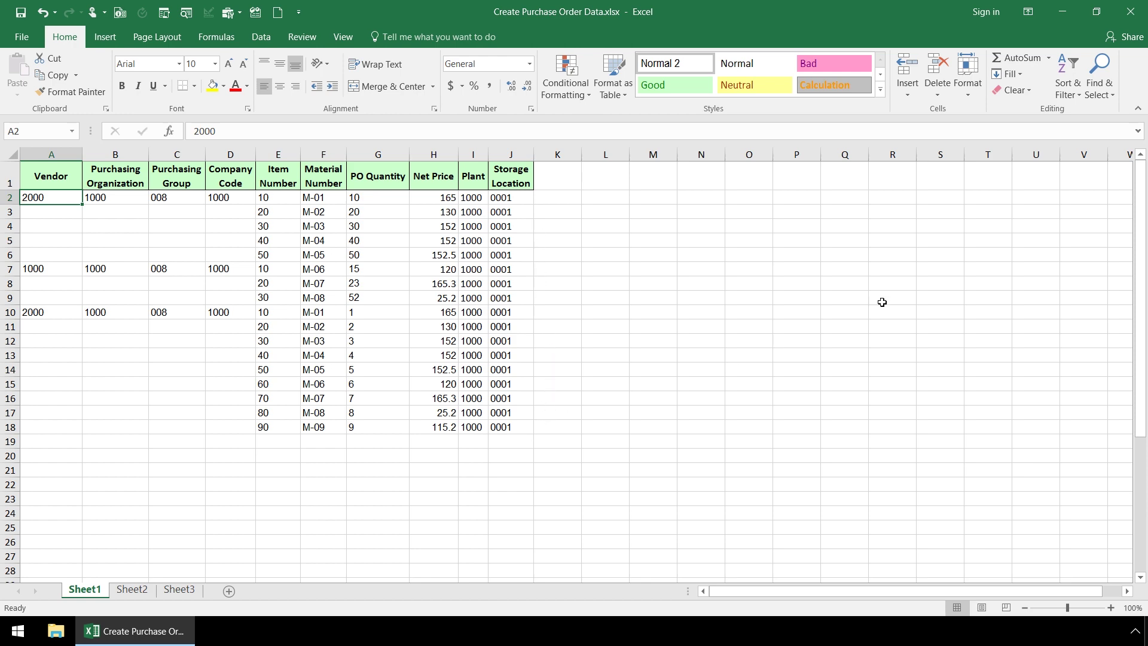
- Start a new Process Runner transaction recording for transaction code ME21N
left_click(1065, 14)
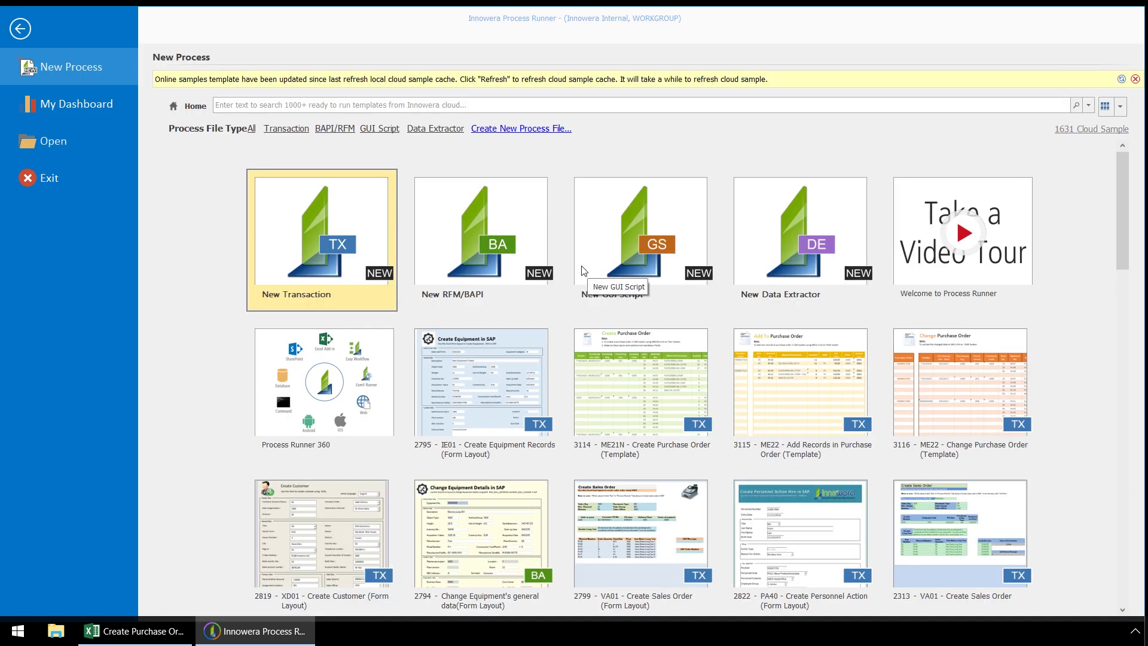
left_click(347, 282)
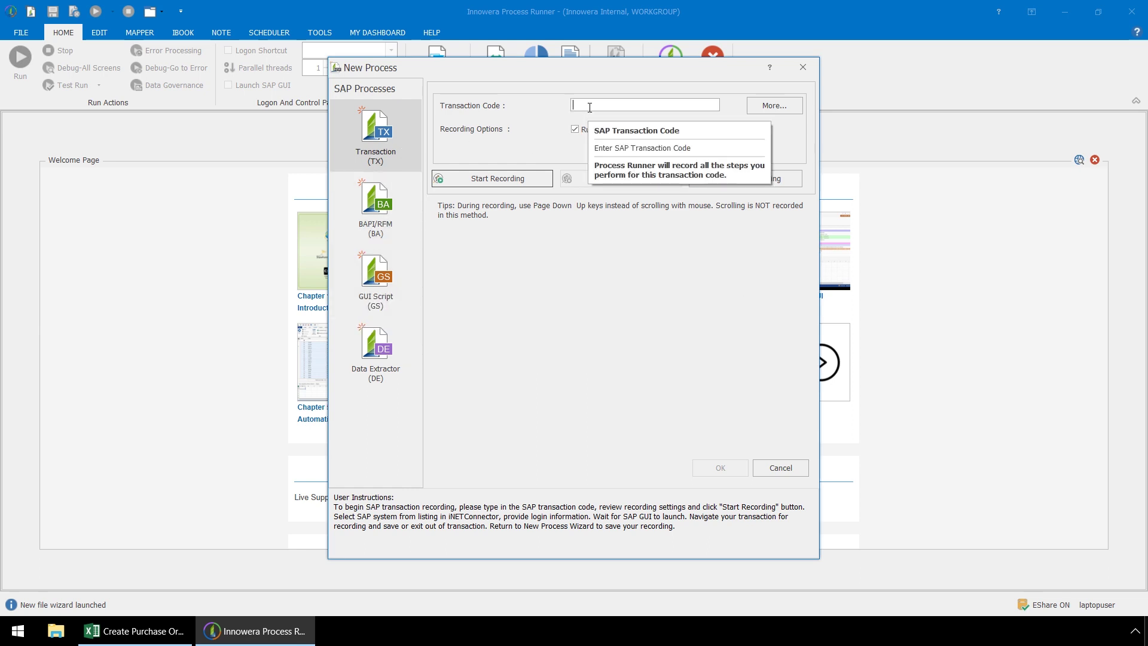
type("ME21N")
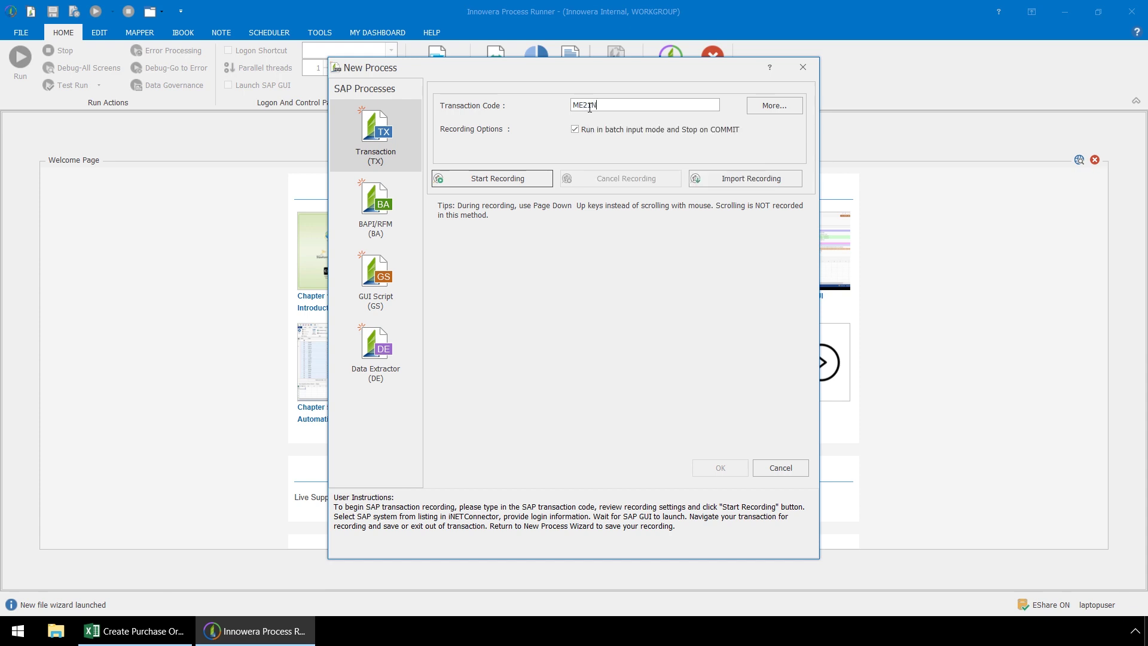
key("Return")
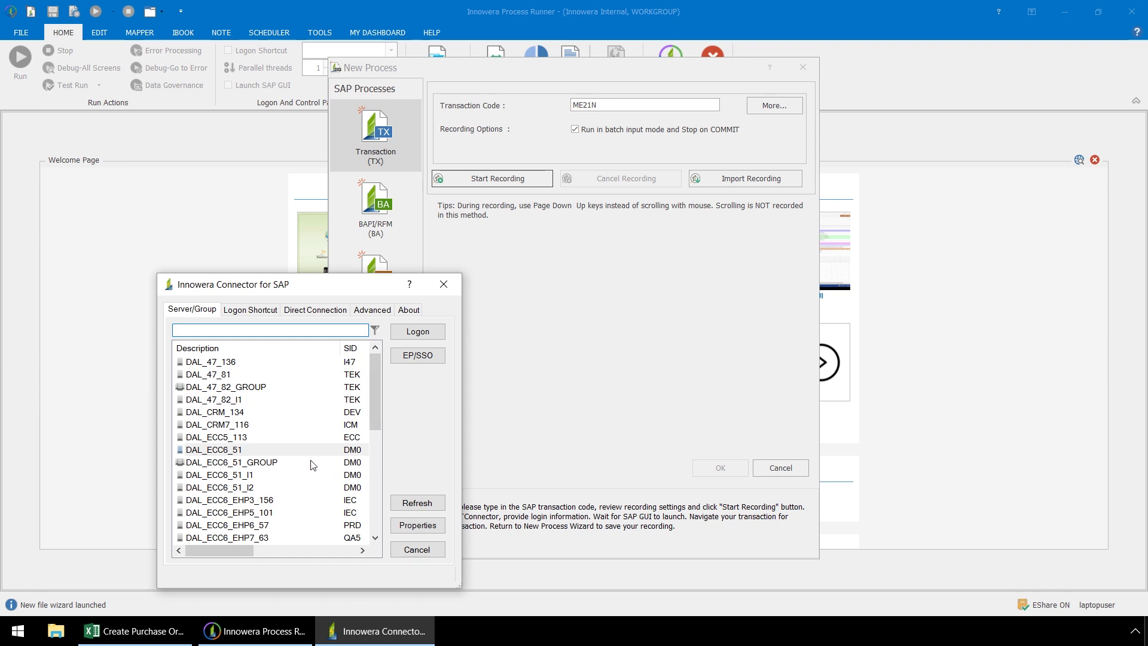
- Log on to SAP system DAL_ECC6_51 with the account password
left_click(415, 333)
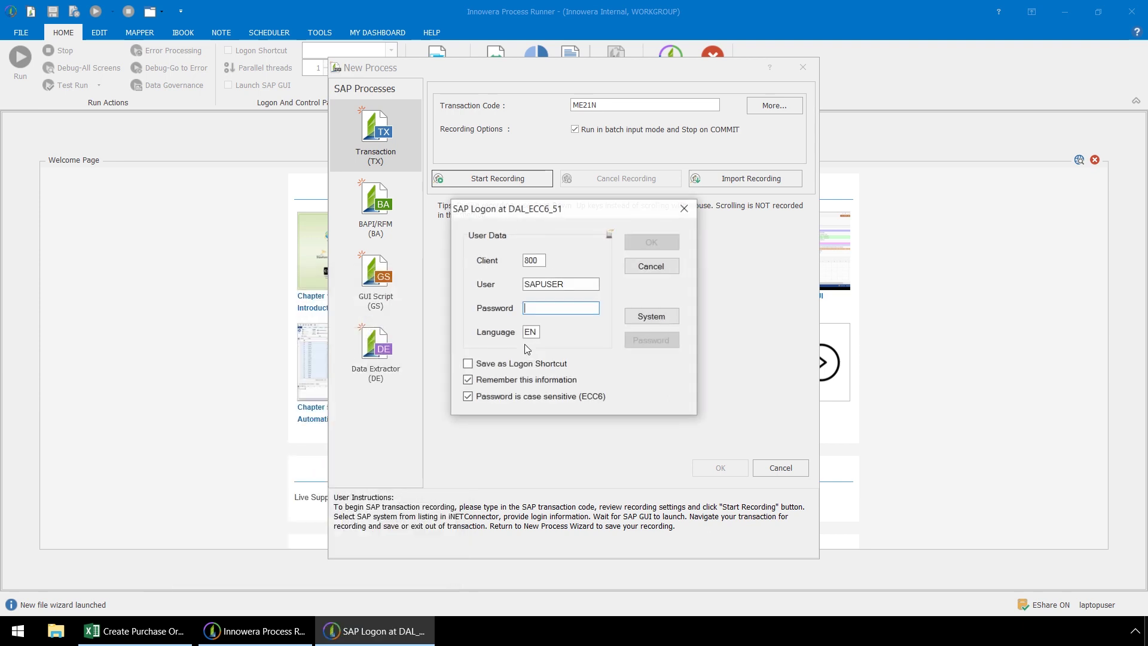
type("******")
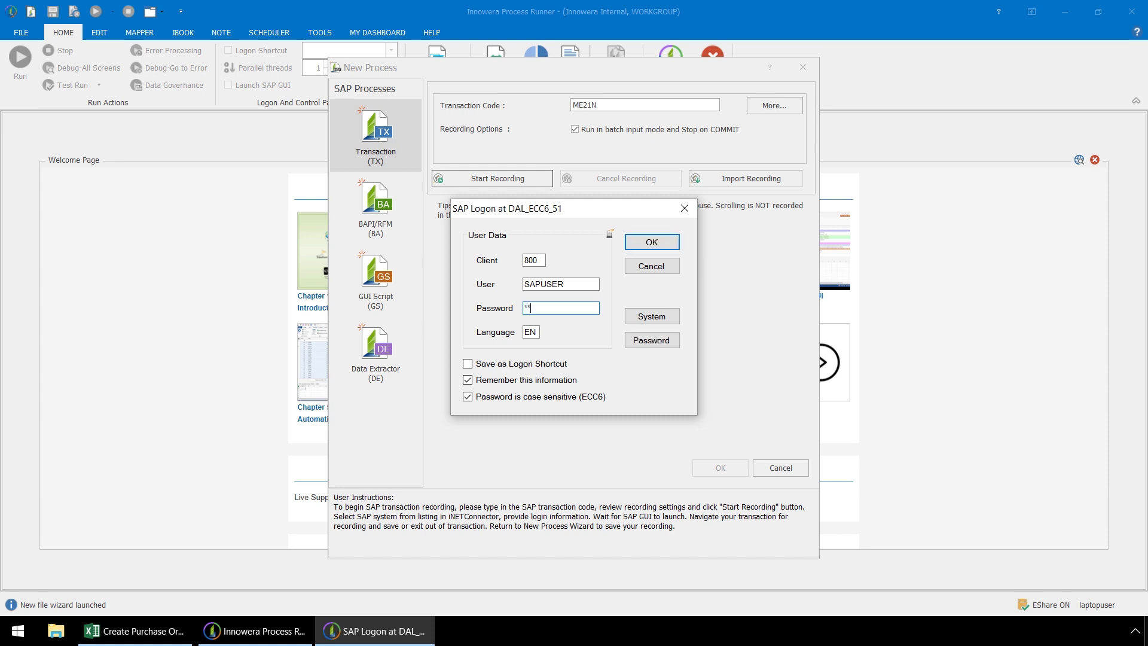
left_click(651, 242)
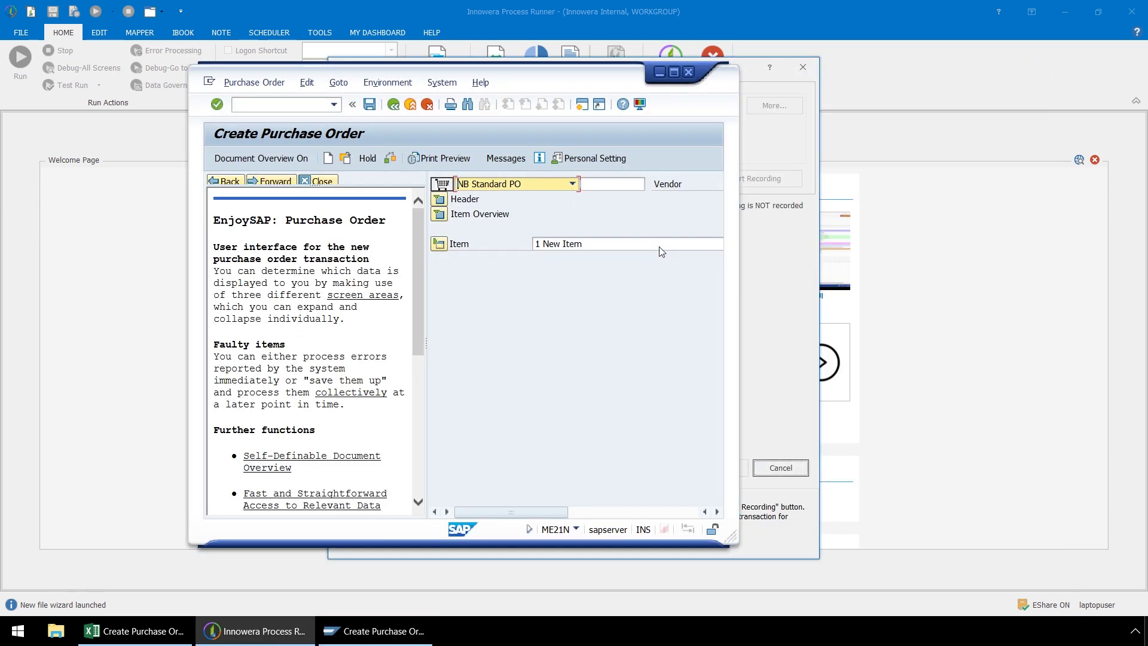
- Maximize the Create Purchase Order window and expand its Header and Item Overview sections
left_click(675, 72)
left_click(675, 72)
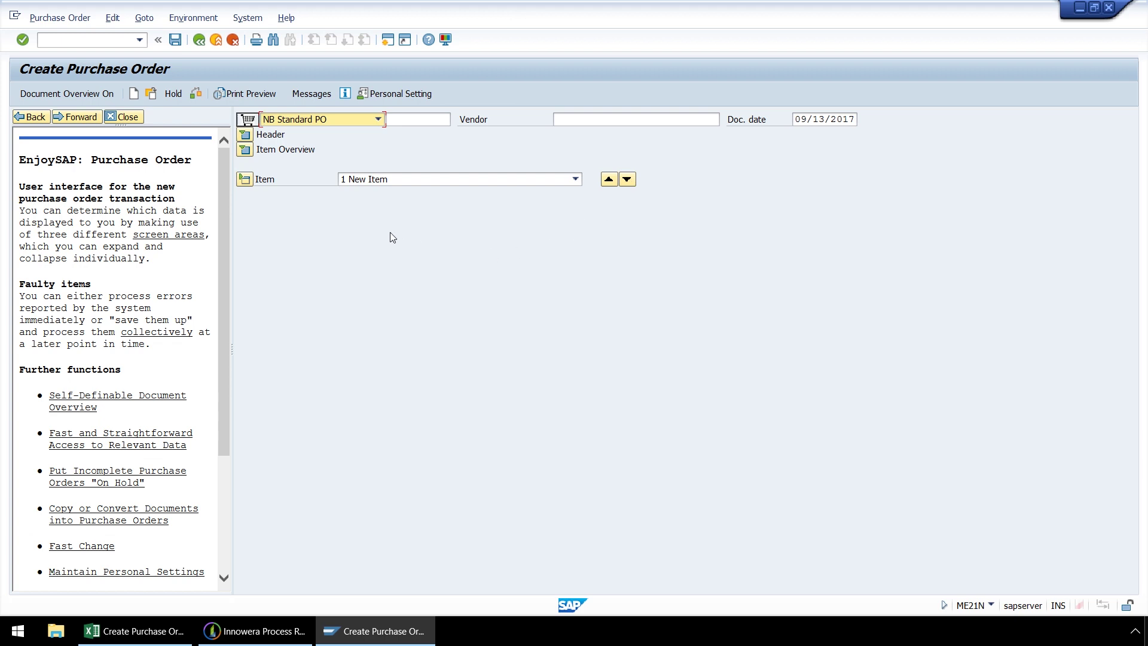
key("ctrl+F2")
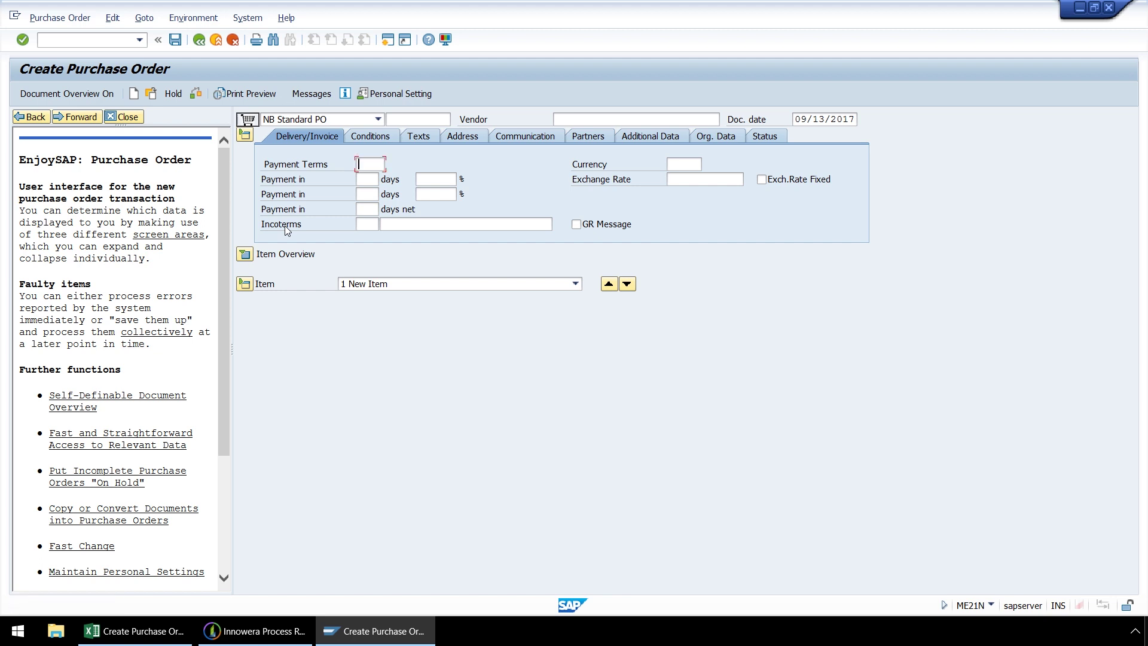
key("ctrl+F3")
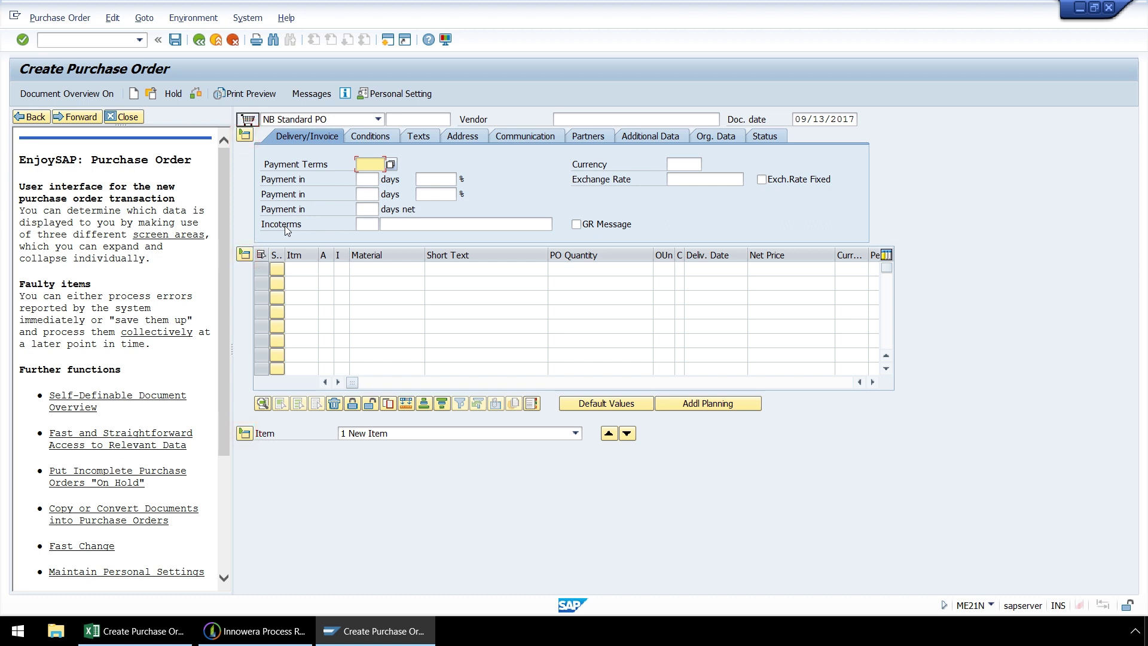
- Enter vendor 2000, then Purch. Org 1000, Purch. Group 008 and Company Code 1000 on Org. Data
left_click(580, 119)
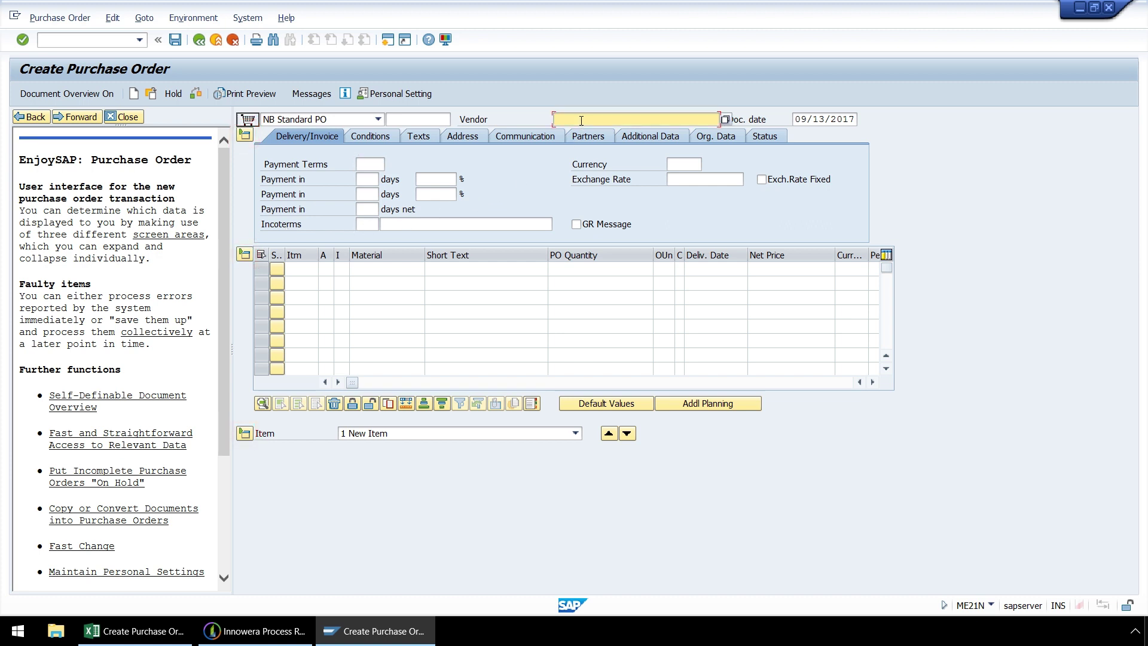
type("2000")
left_click(23, 40)
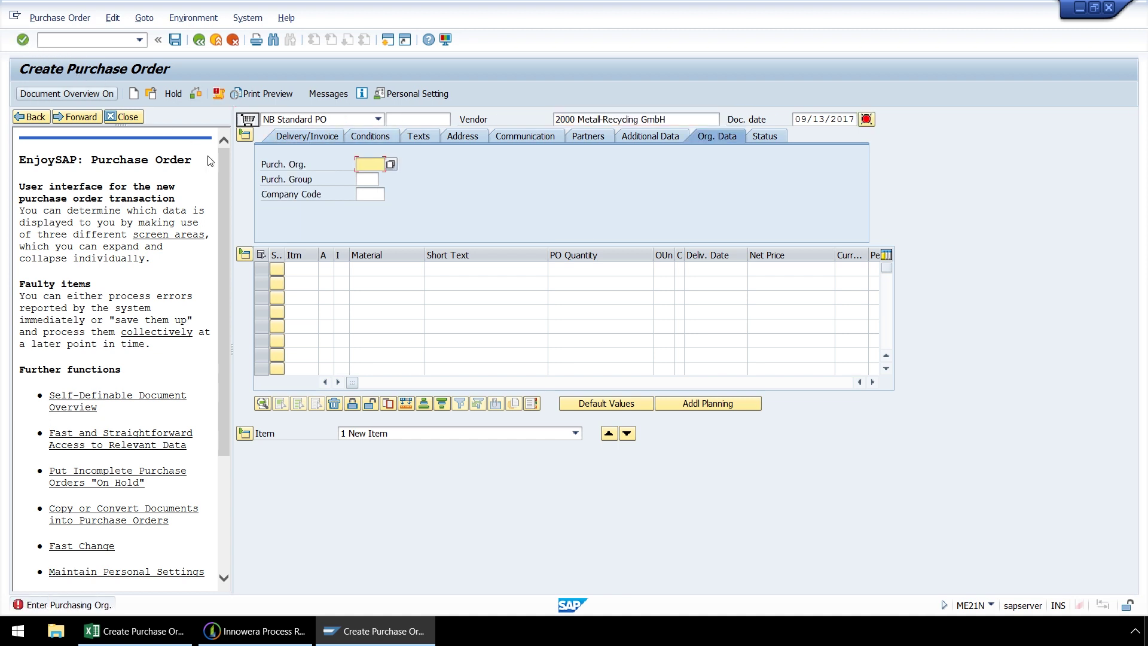
type("1000")
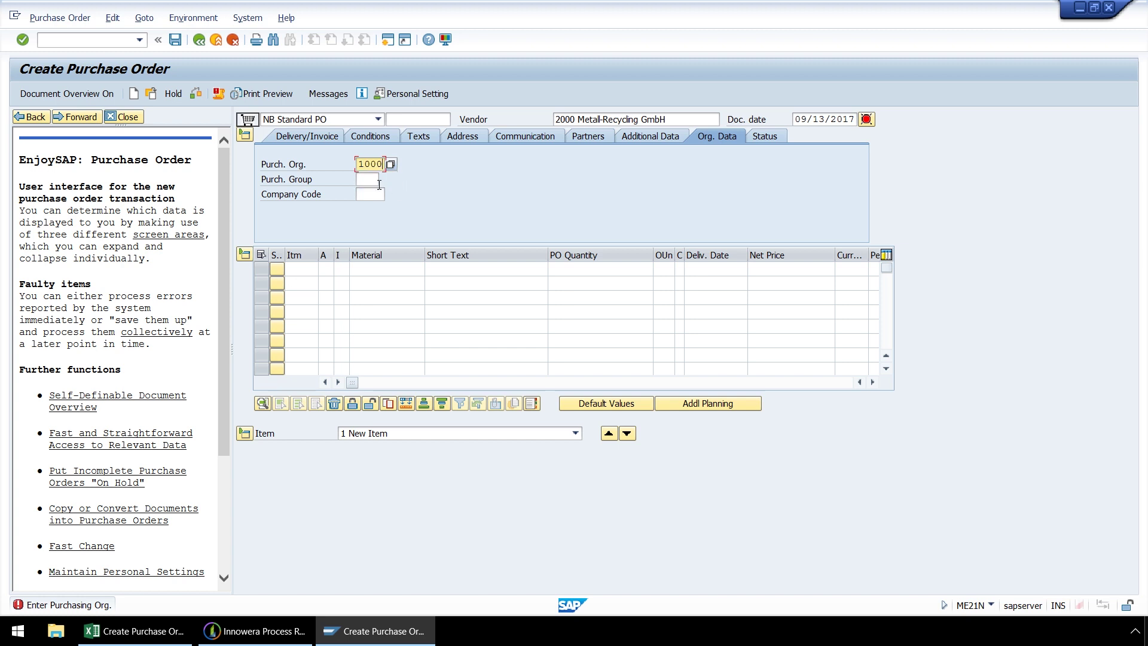
left_click(380, 178)
left_click(371, 179)
type("0")
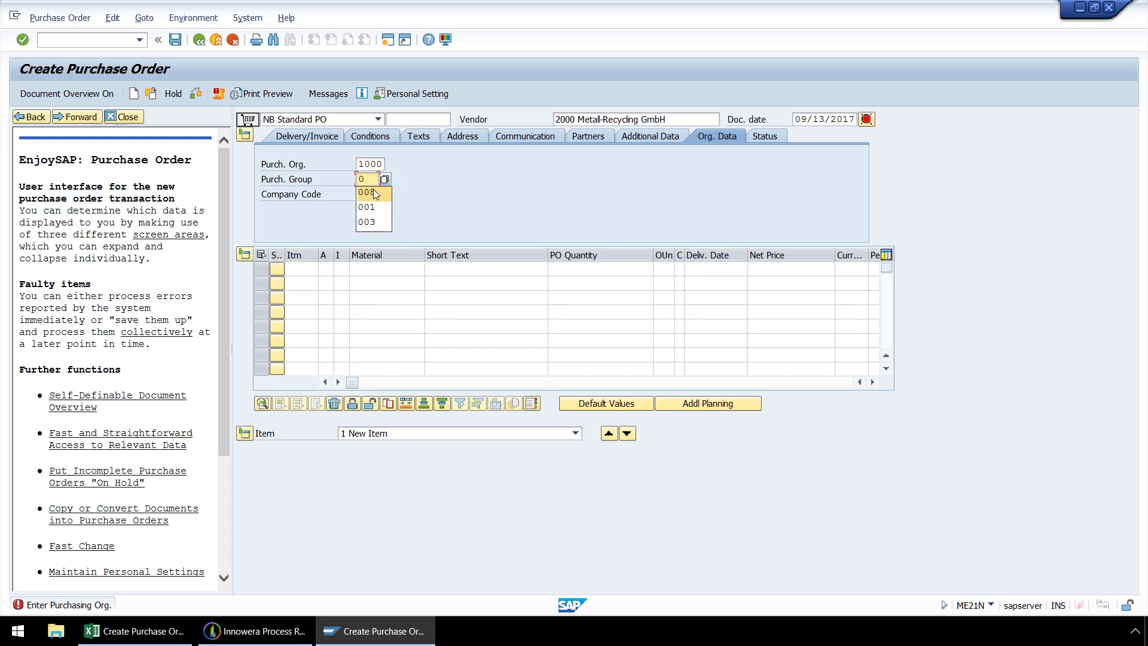
left_click(377, 199)
left_click(366, 194)
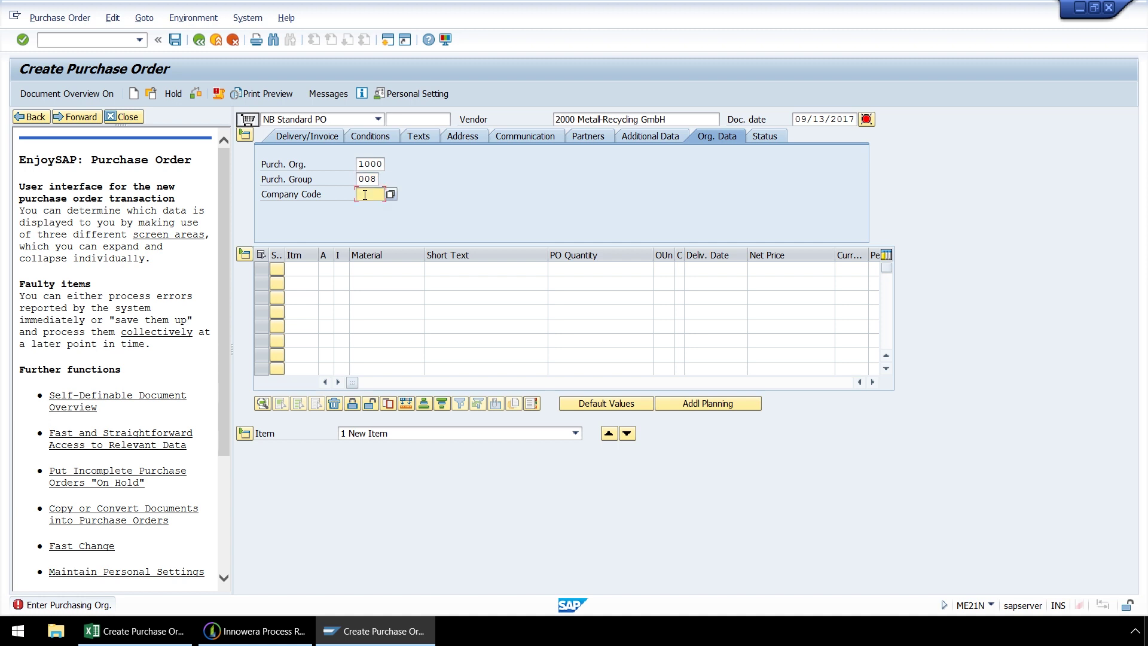
type("1000")
key("Return")
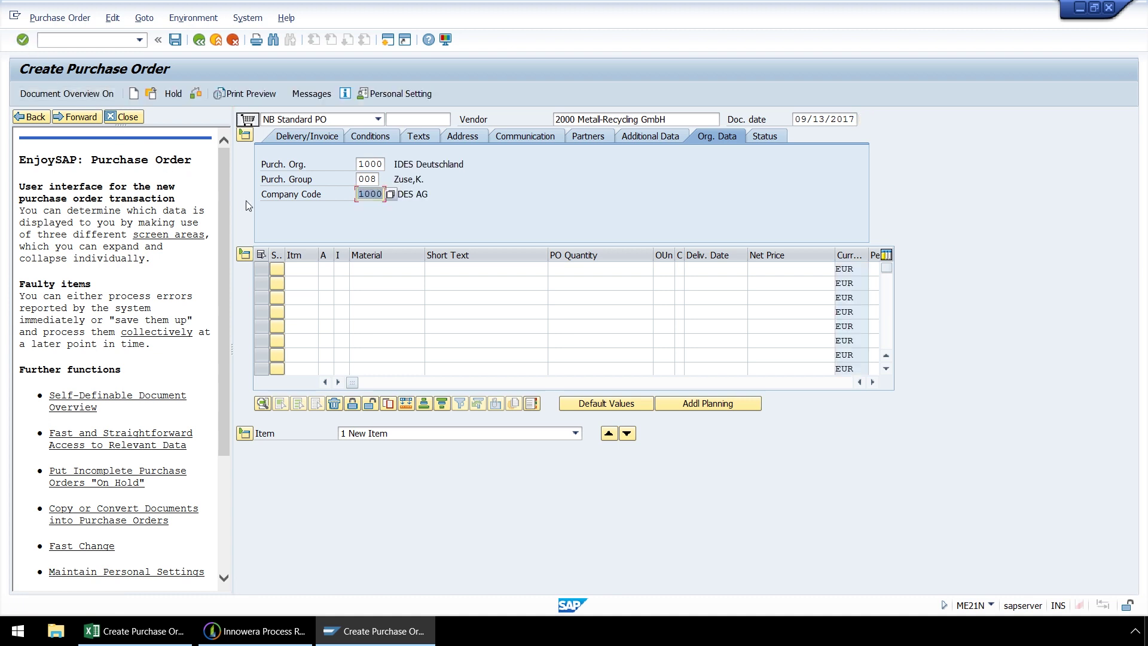
- Add item 10 with material M-01, quantity 10 and net price 165
left_click(307, 283)
type("10")
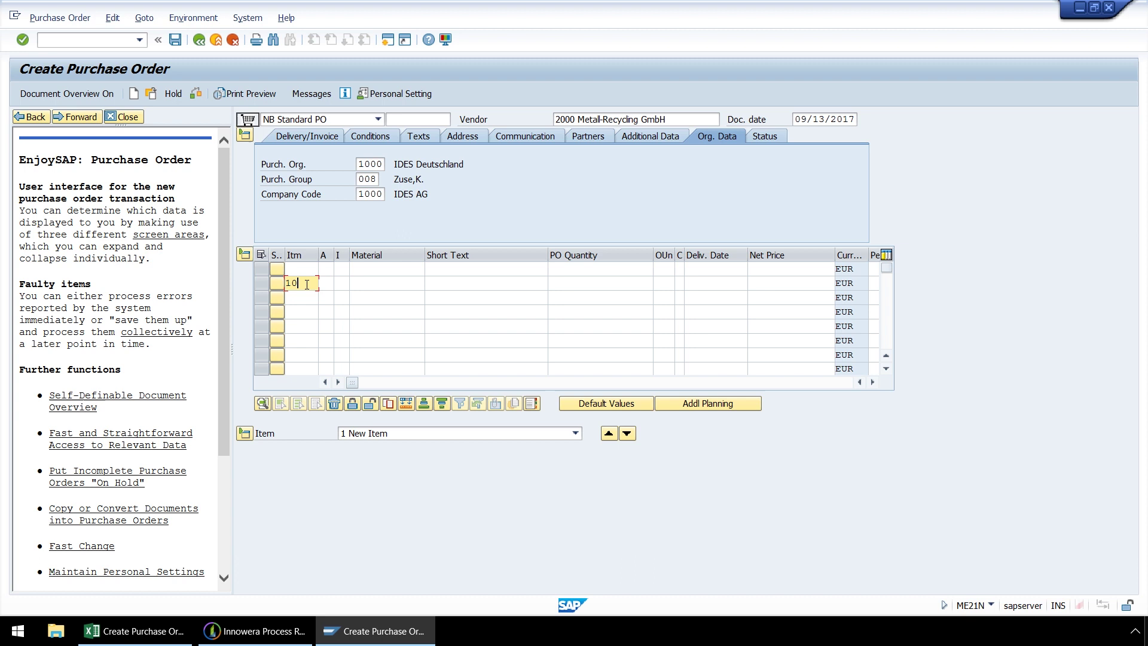
left_click(365, 283)
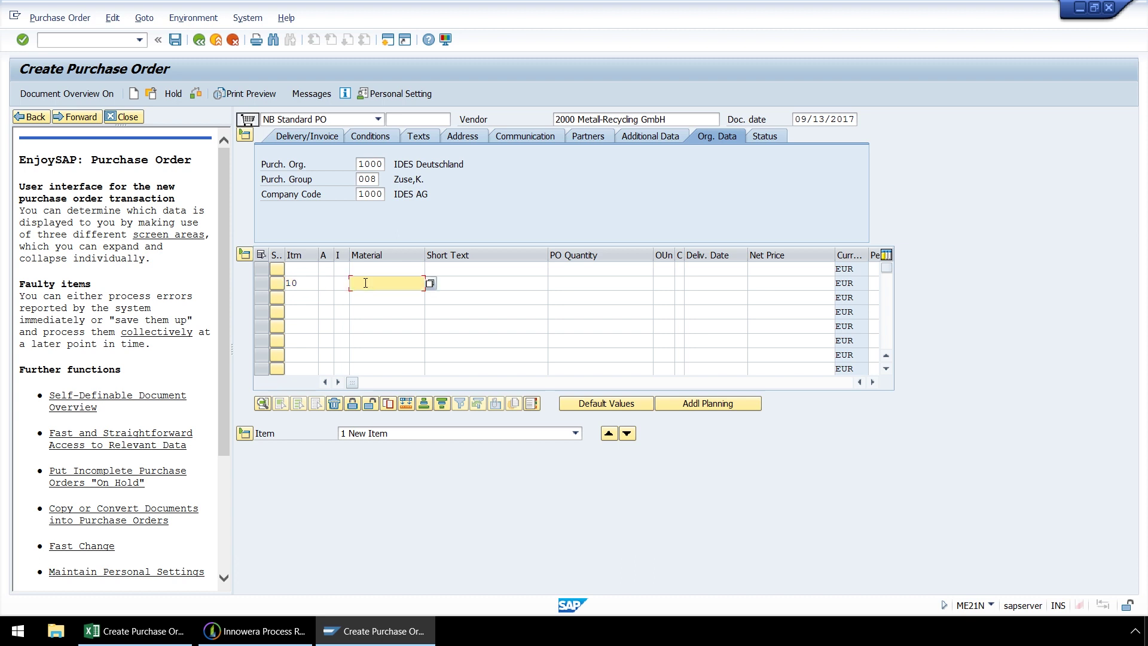
type("M")
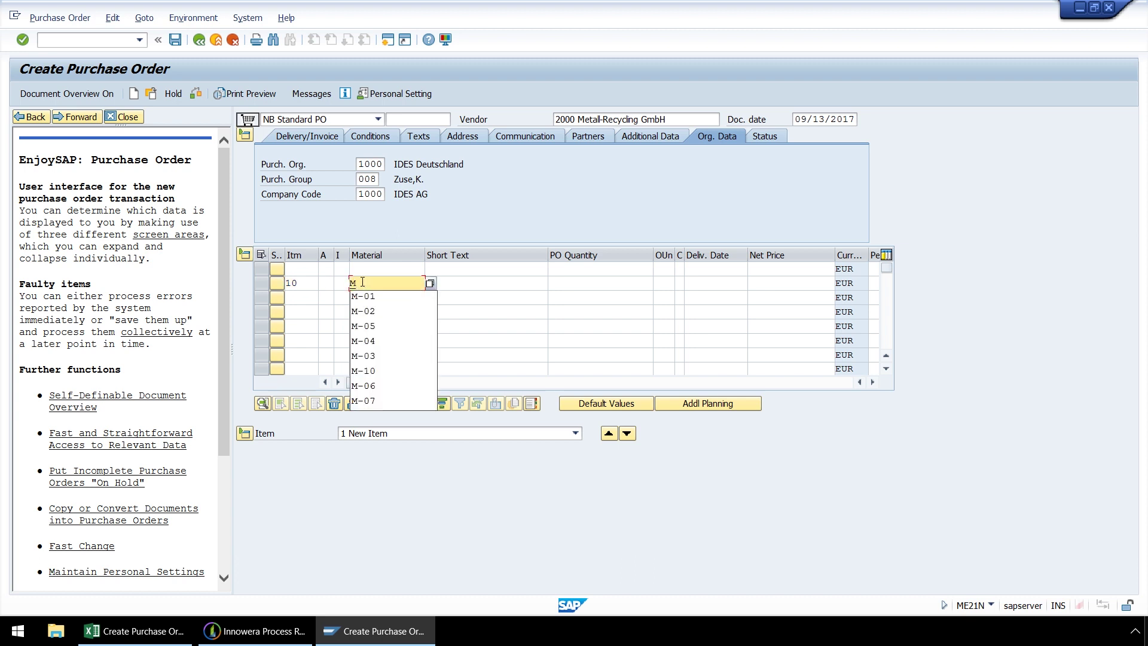
left_click(383, 296)
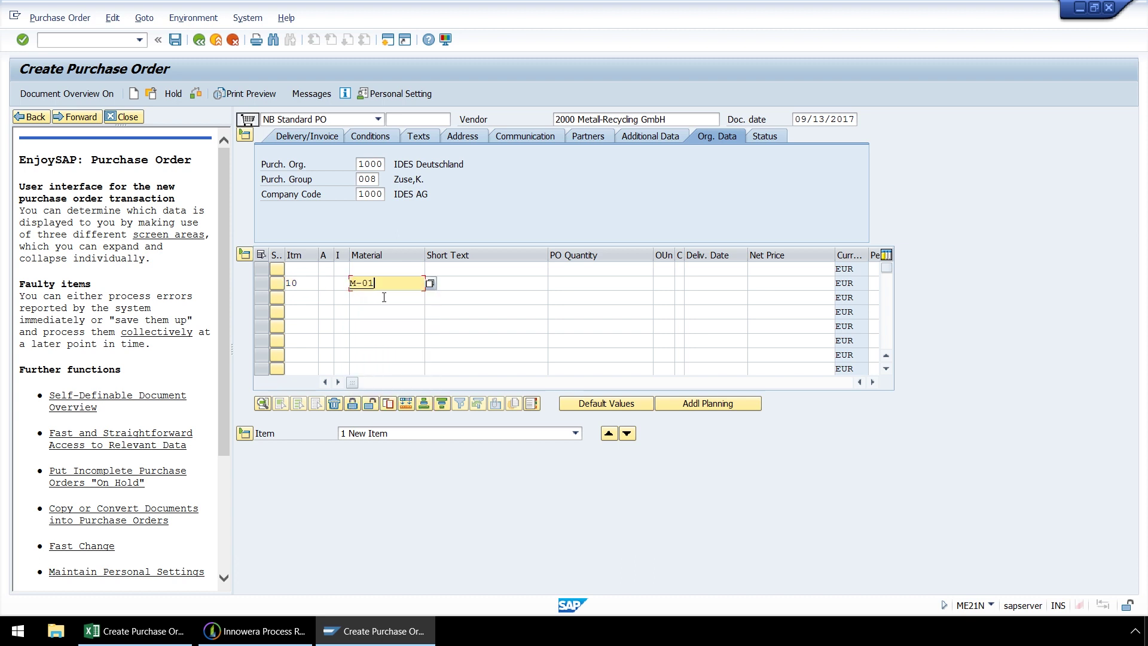
left_click(574, 282)
type("1")
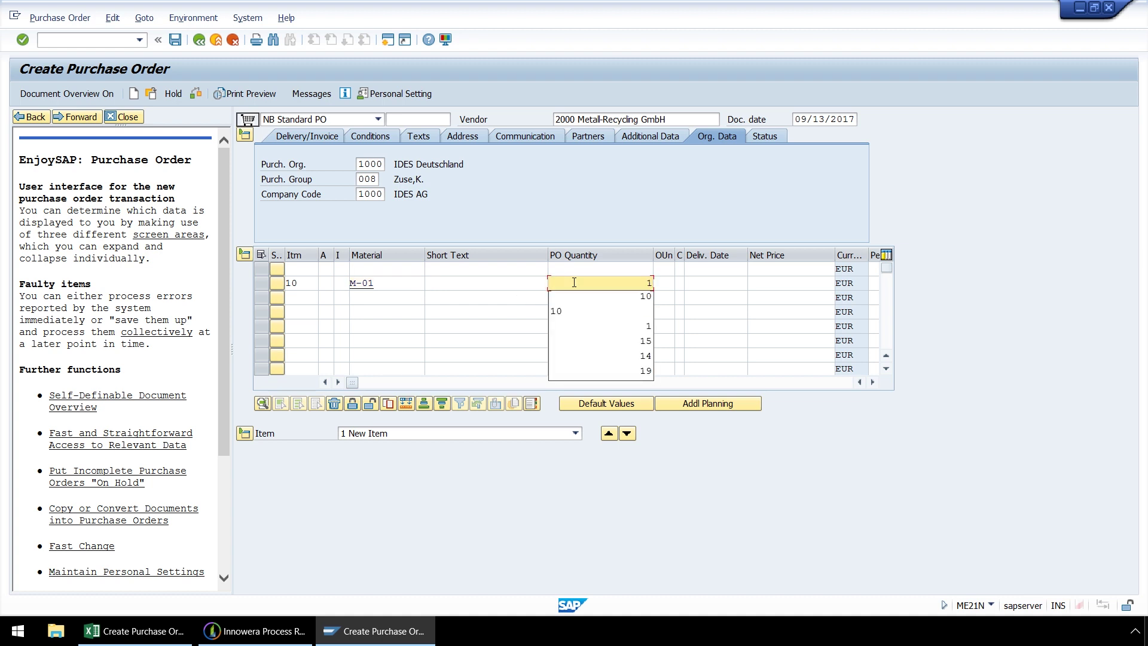
type("0")
left_click(757, 281)
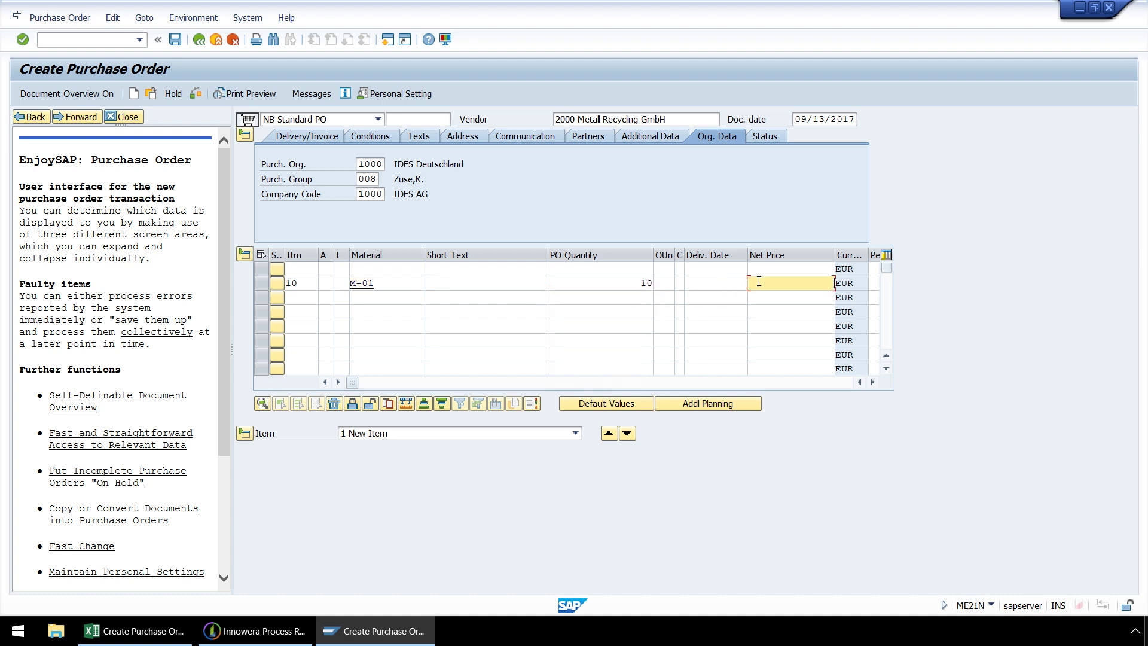
type("165")
- Give item 10 plant 1000 and storage location 0001
left_click(871, 381)
left_click(872, 381)
left_click(871, 381)
left_click(871, 382)
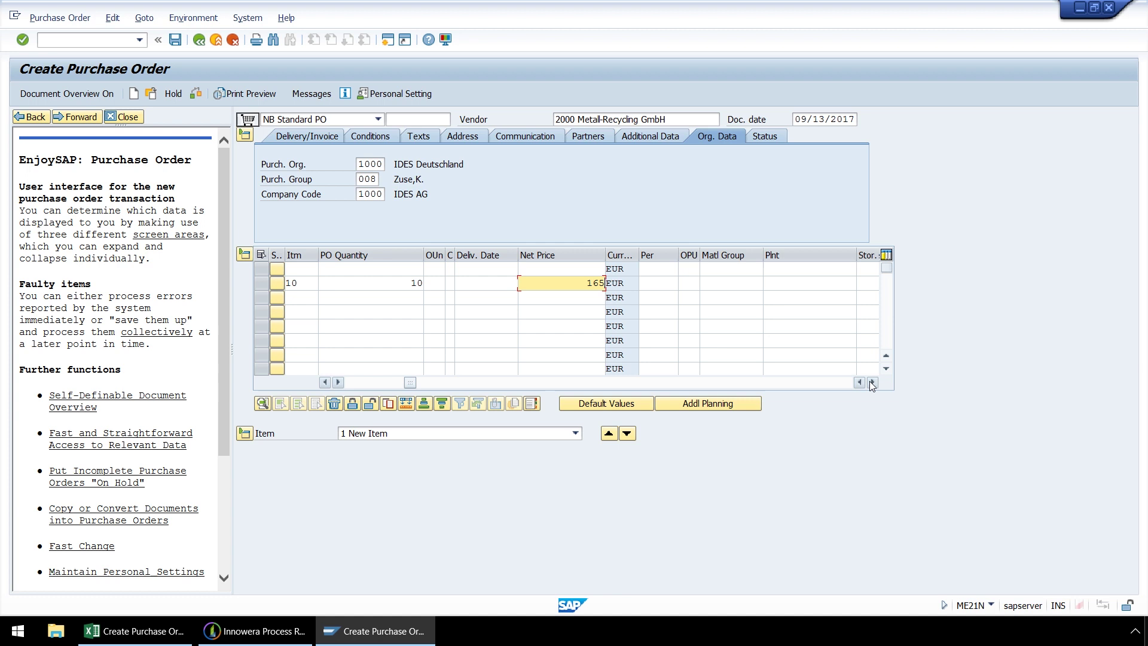
left_click(872, 382)
left_click(701, 286)
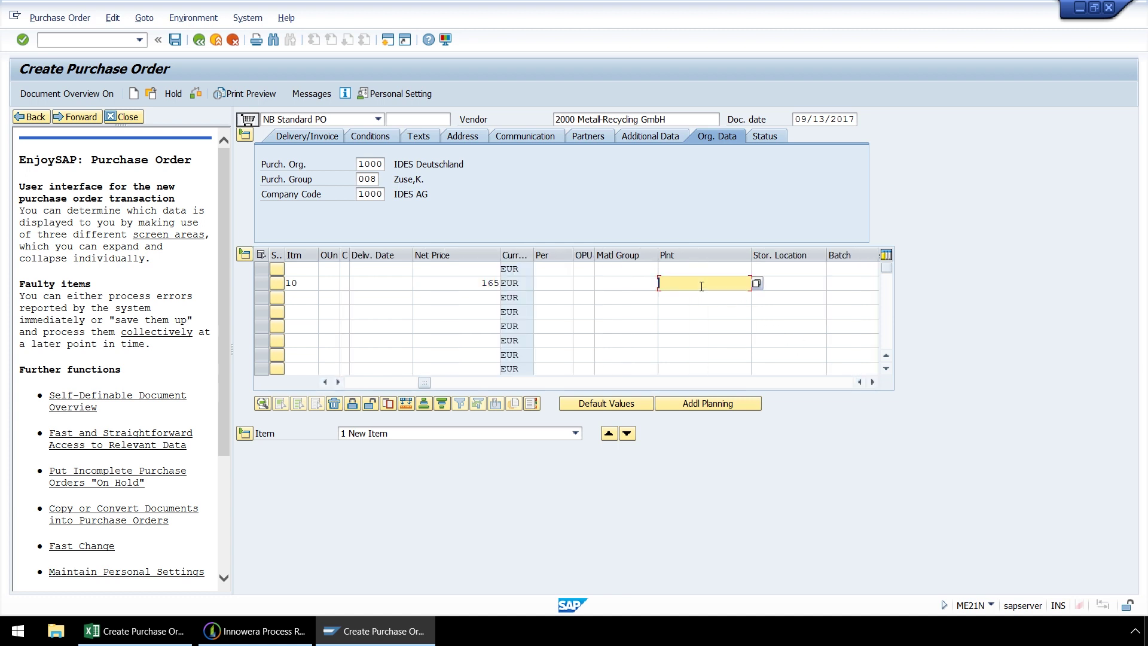
type("1")
left_click(694, 293)
left_click(782, 288)
type("0")
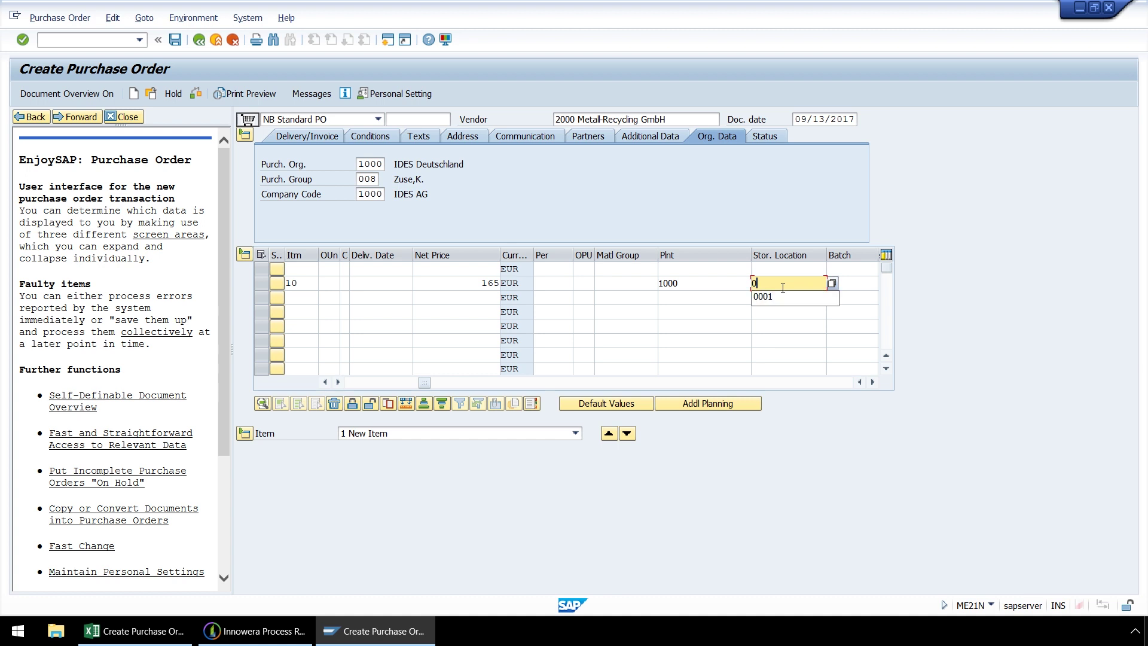
left_click(776, 296)
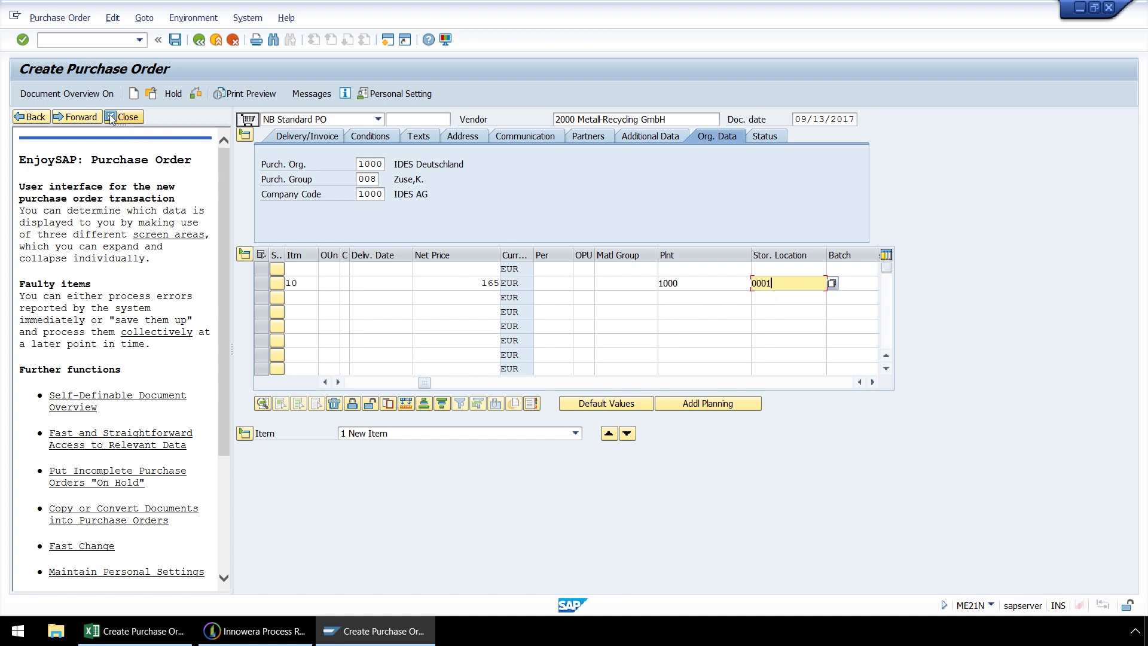
- Run the Enter check twice on item 10 and acknowledge the adopted net price message
left_click(23, 42)
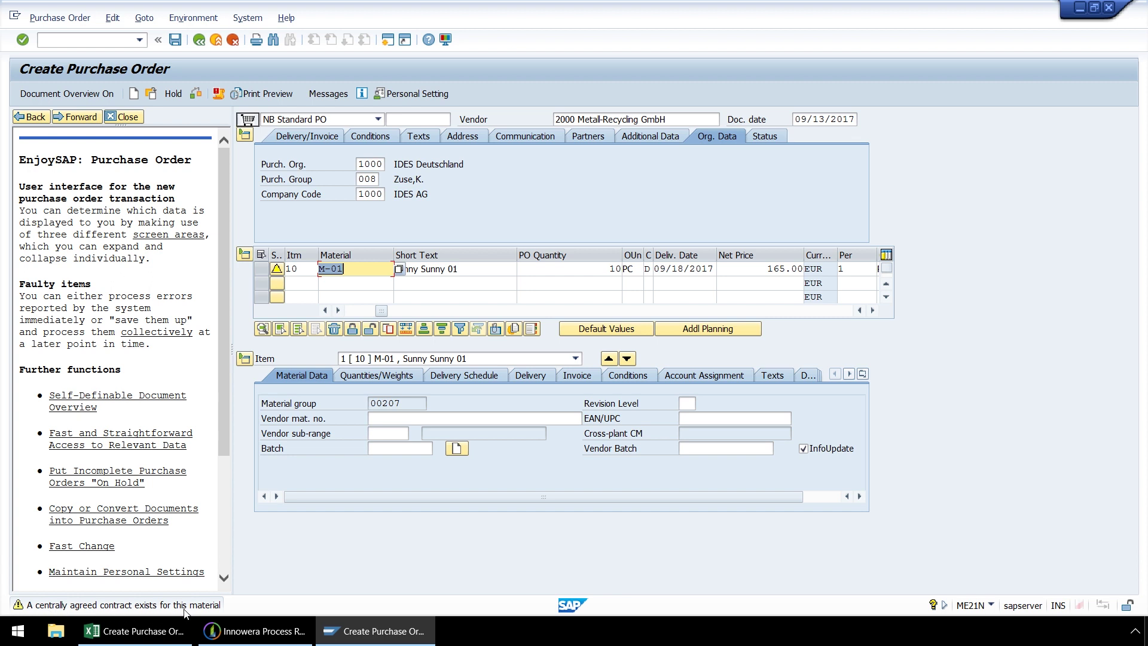
left_click(23, 41)
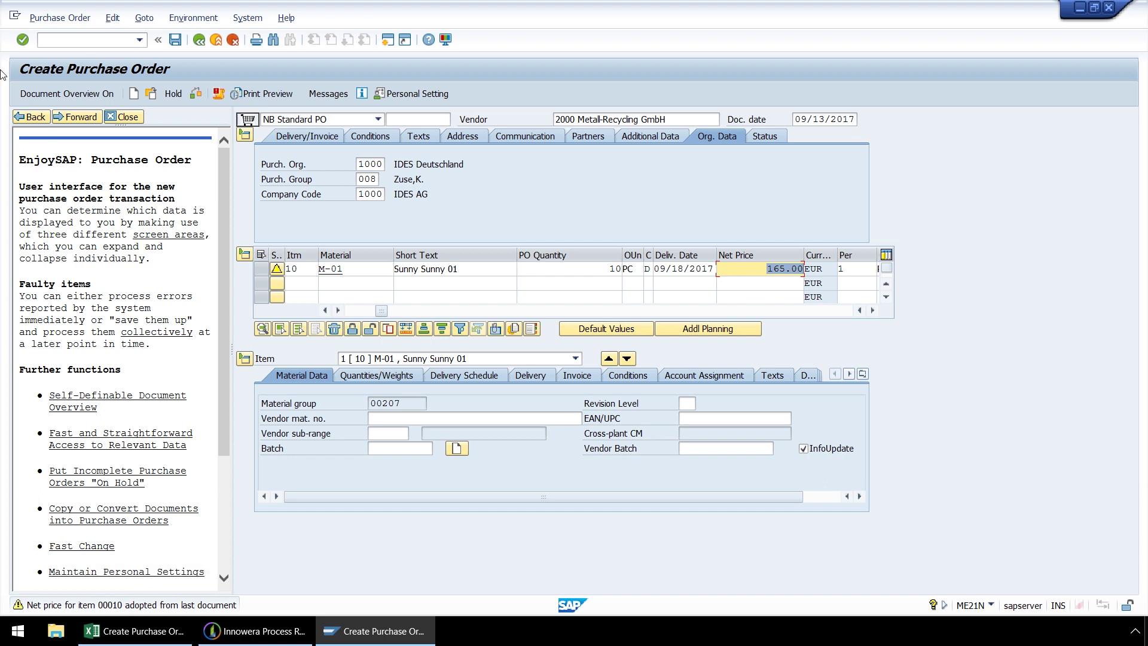
left_click(24, 40)
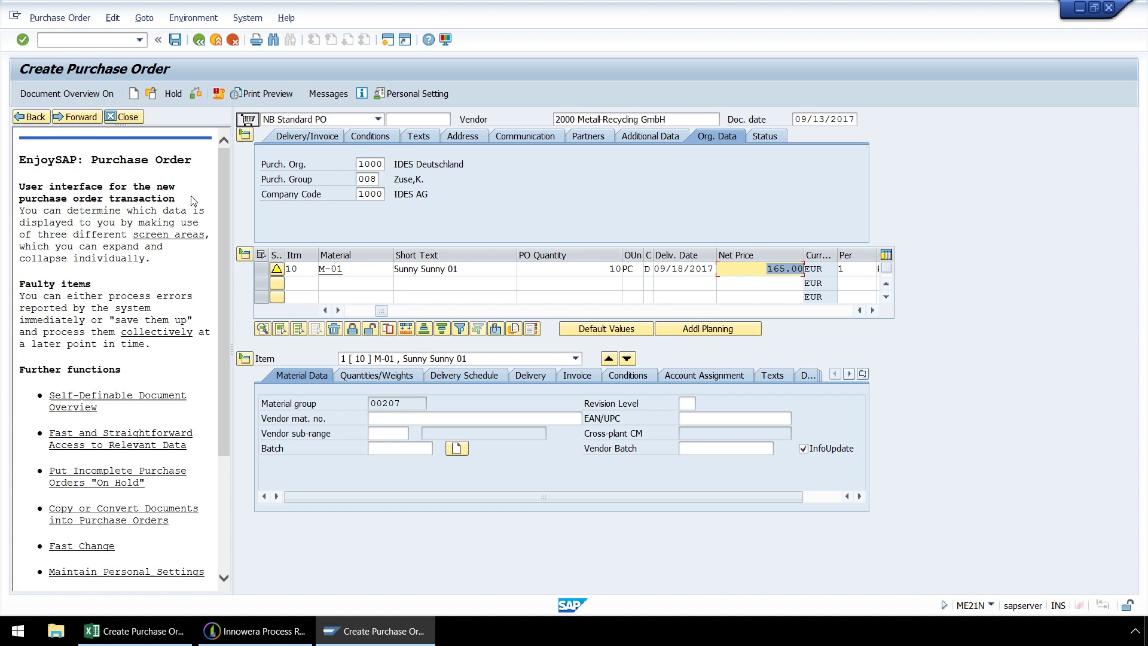
- Set a filter on the item grid's Item column with value 10
left_click(456, 332)
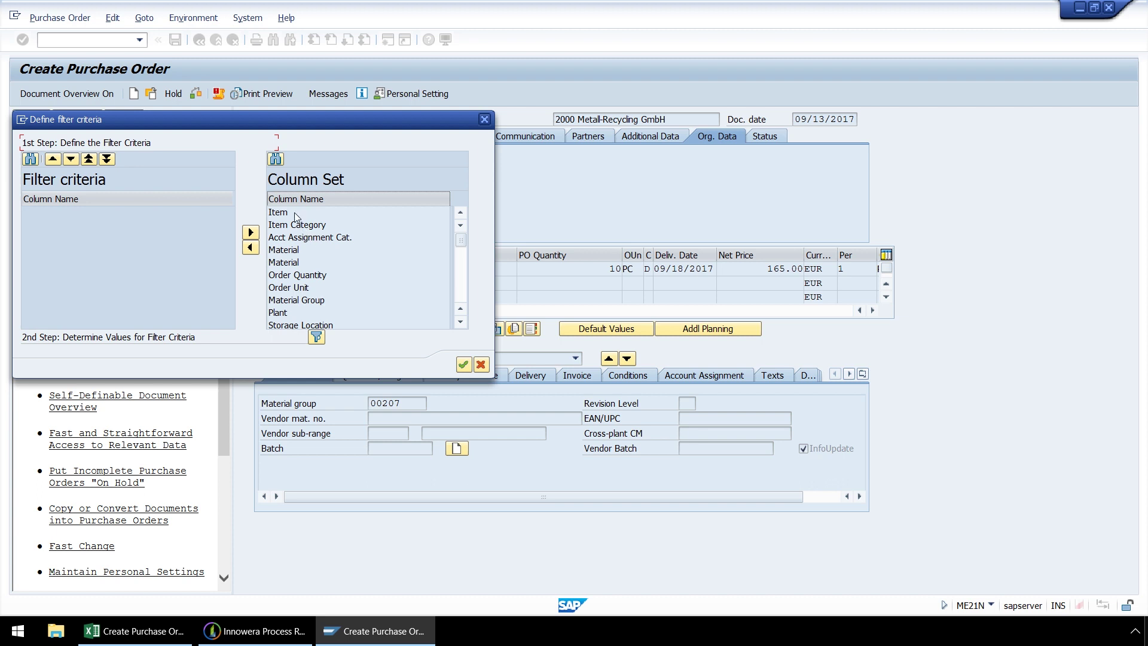
left_click(298, 214)
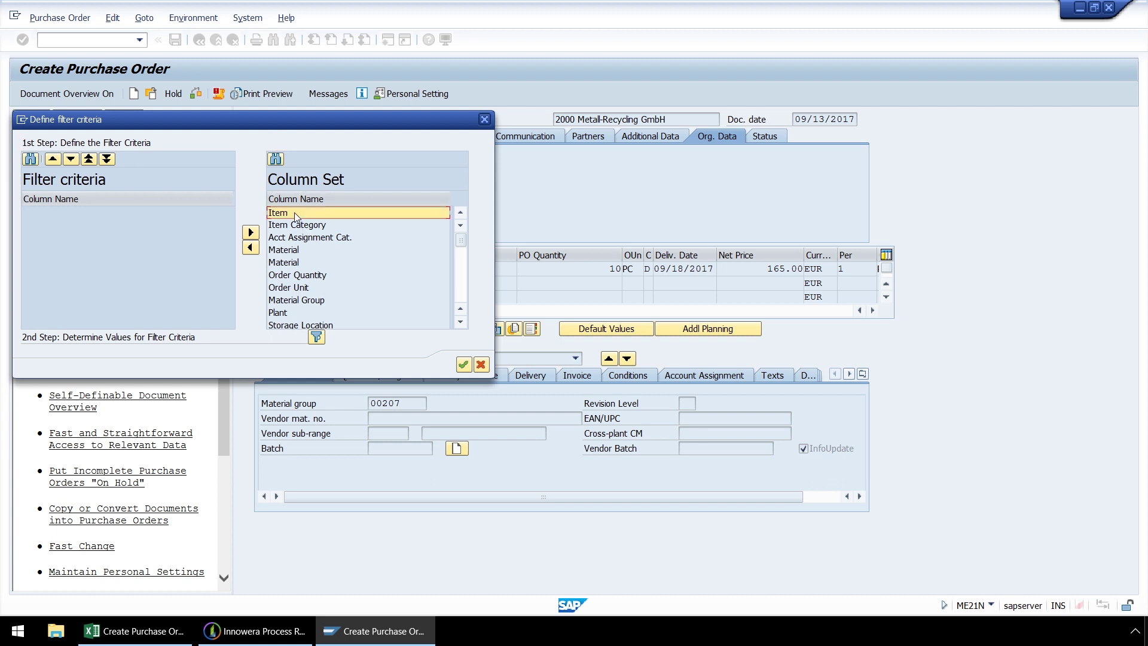
left_click(251, 248)
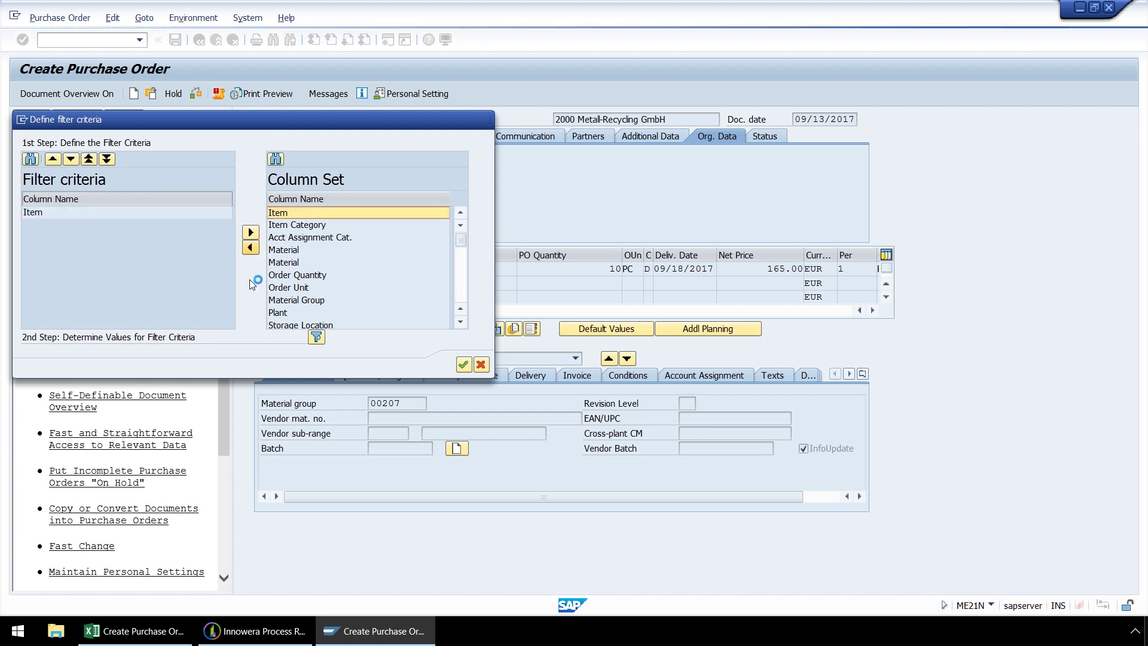
left_click(316, 337)
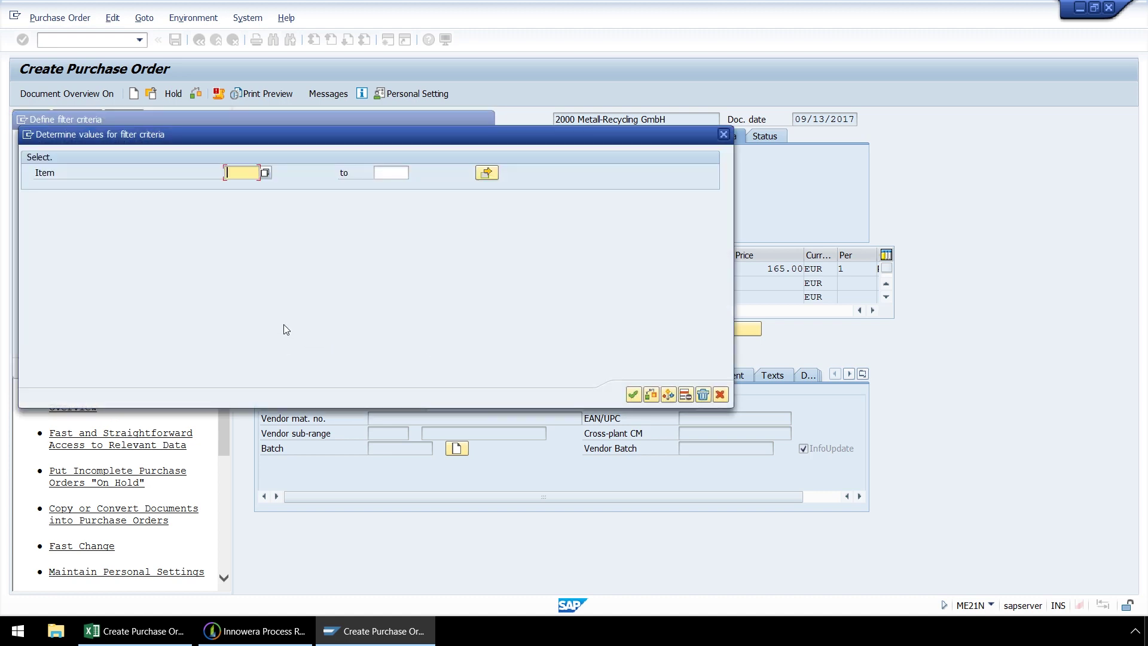
type("10")
left_click(633, 395)
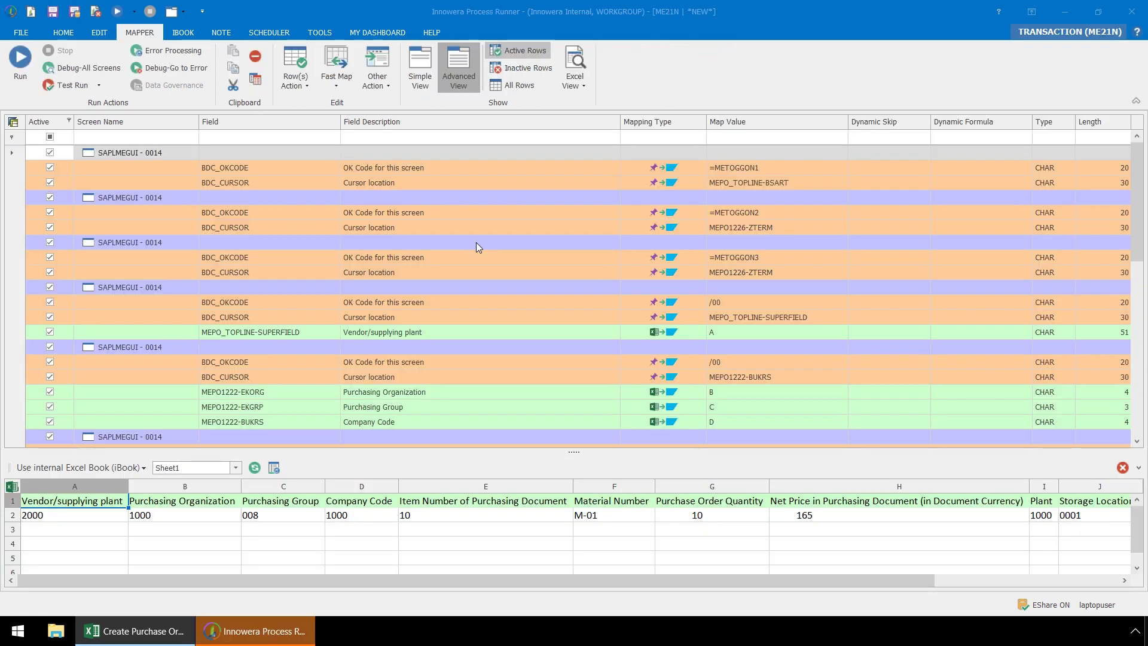
- Switch the data source to the external file Create Purchase Order Data.xlsx
left_click(140, 469)
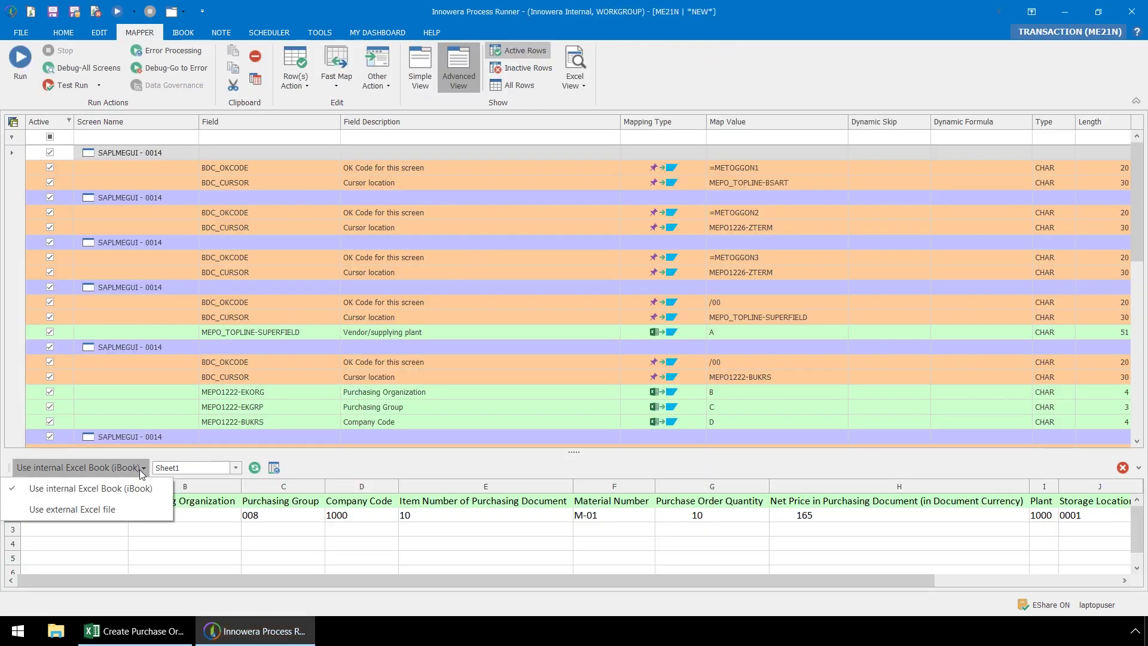
left_click(129, 508)
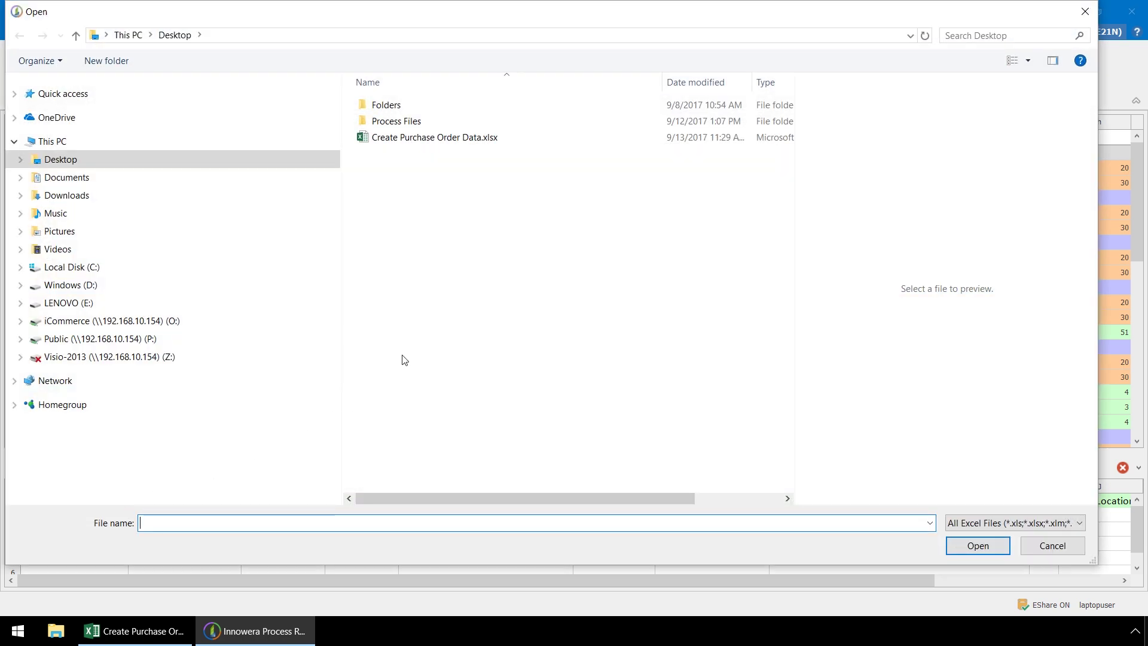
left_click(492, 137)
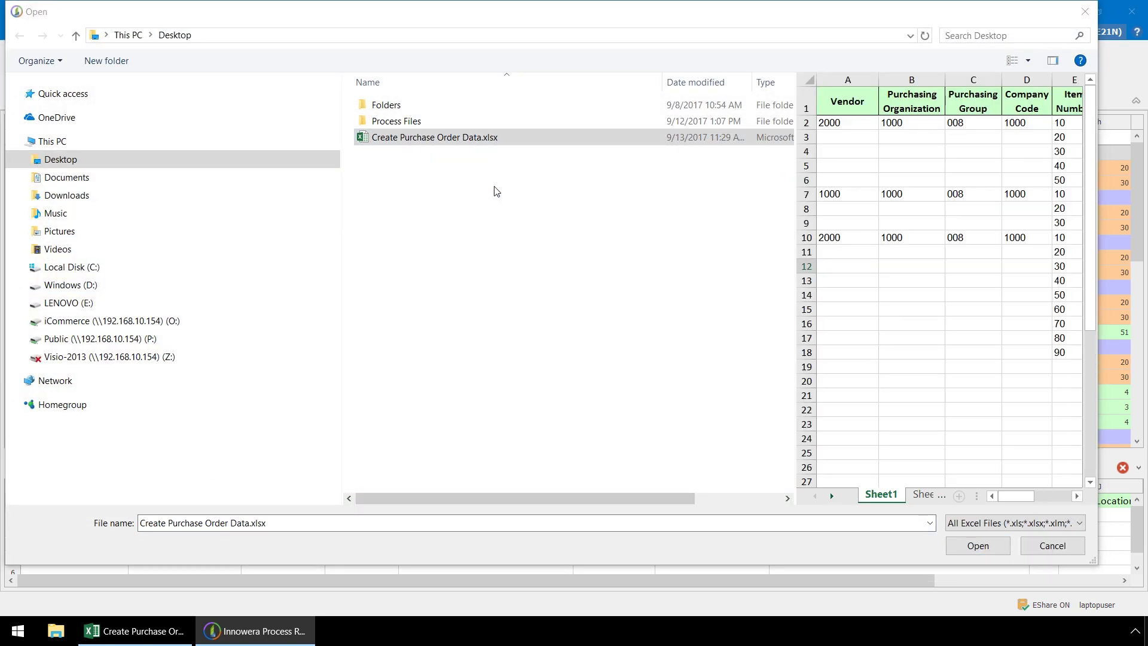
left_click(966, 551)
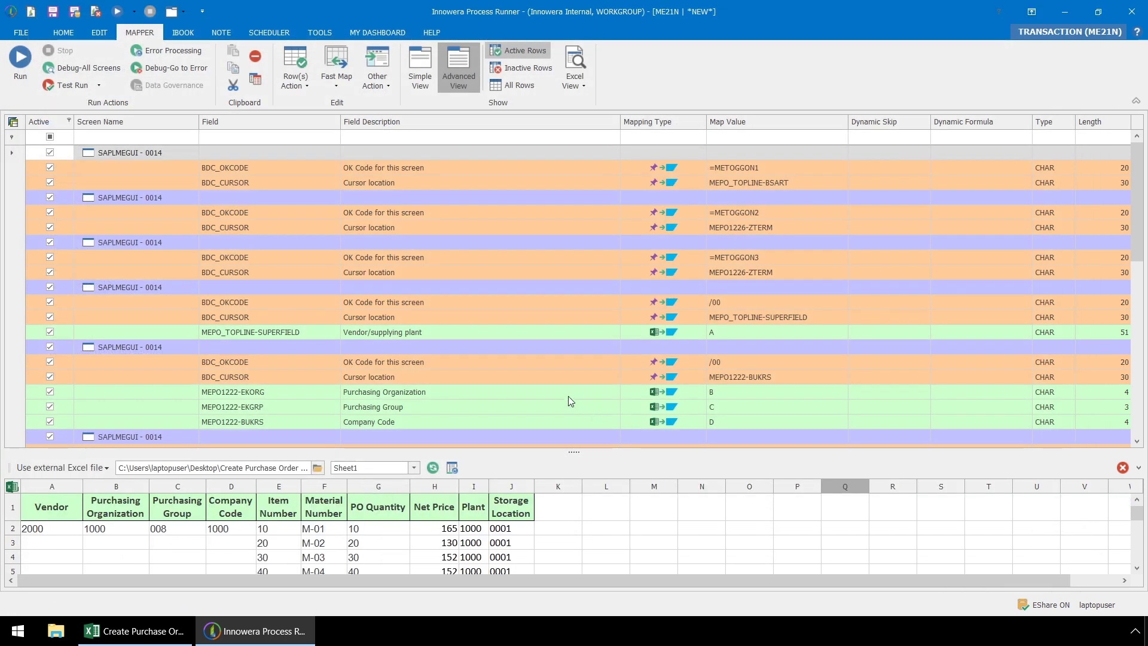
- In Simple View, map %%DYN001-LOW to column E, Item Number
left_click(418, 65)
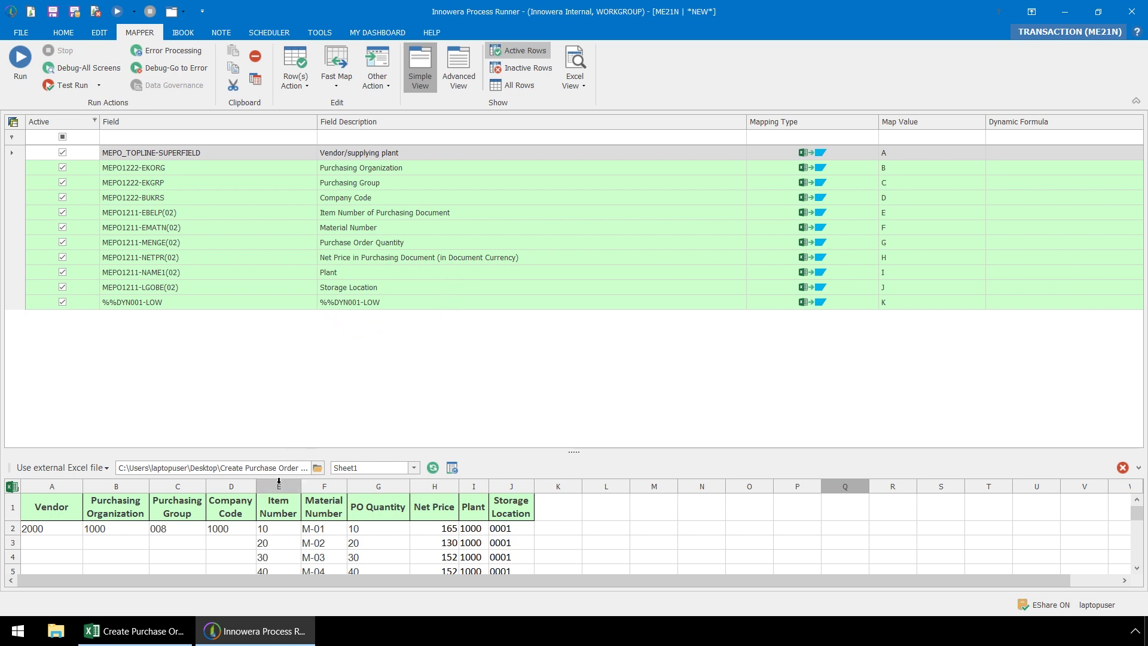
left_click_drag(278, 480, 473, 305)
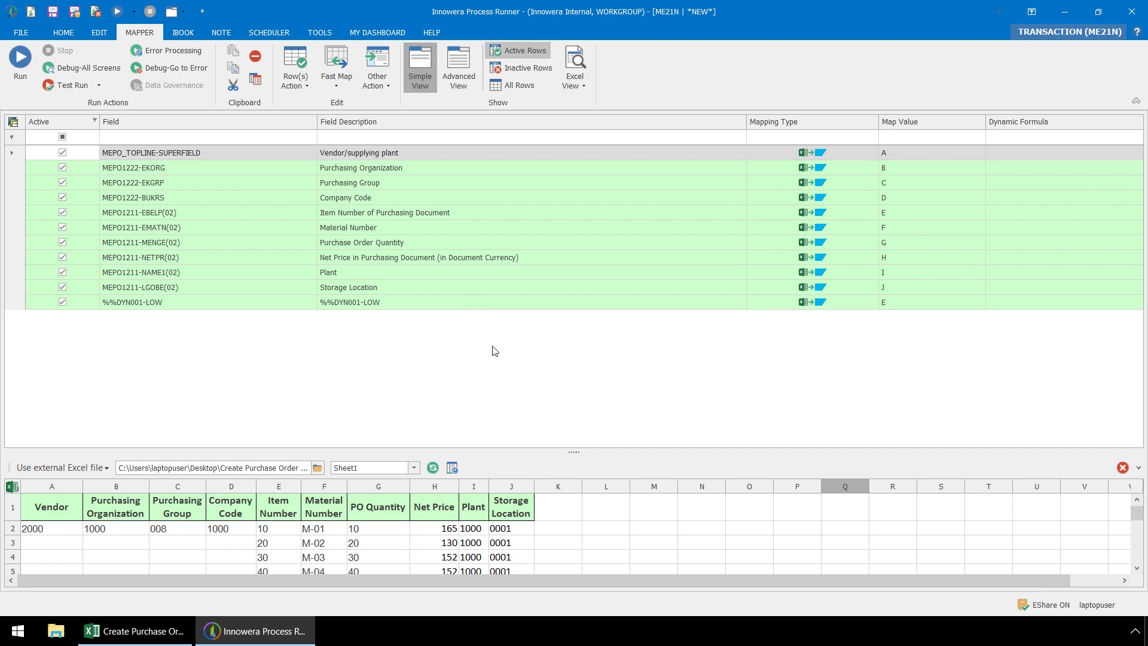
- Turn the item screen row into a Start Loop row in the full mapping view
left_click(459, 72)
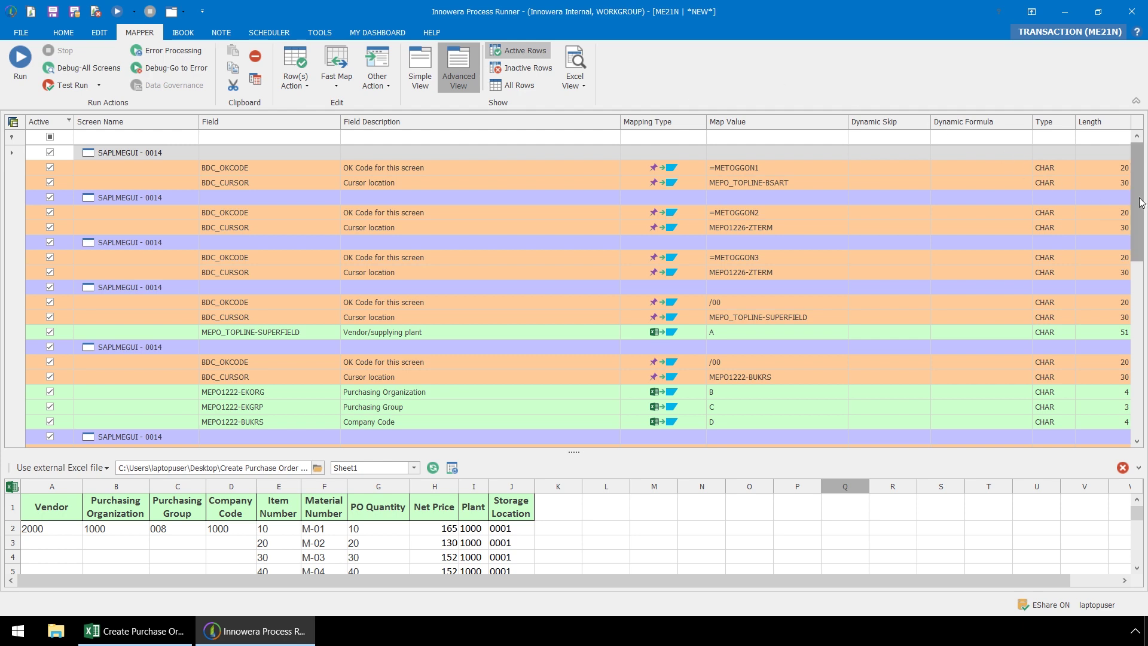
left_click_drag(1141, 202, 1144, 285)
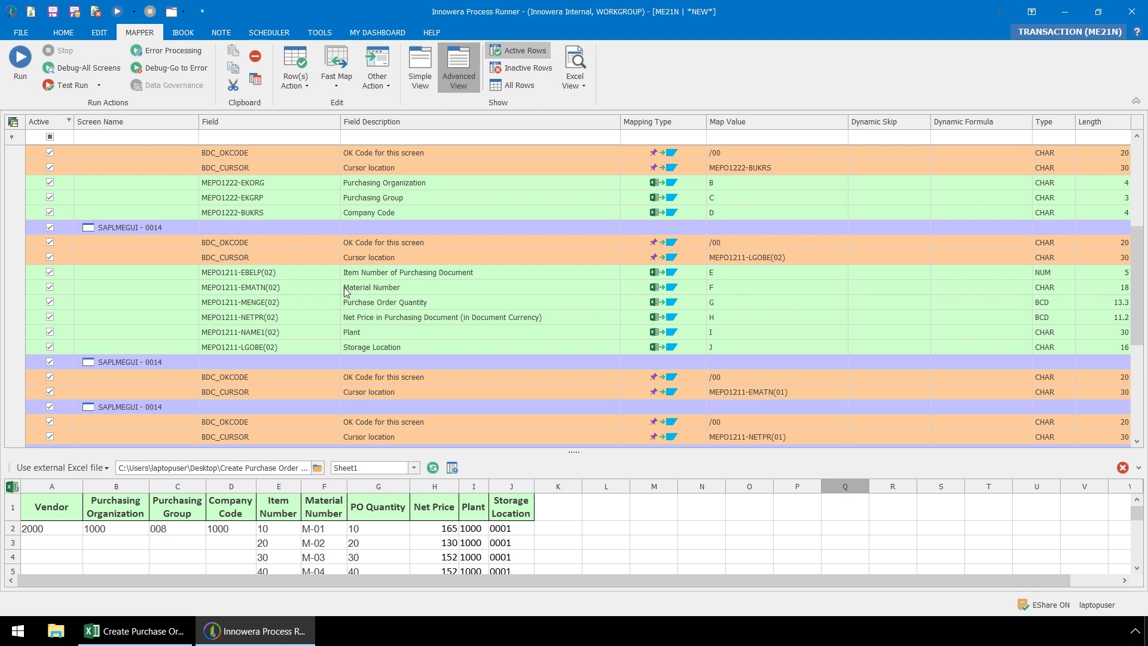
left_click(193, 227)
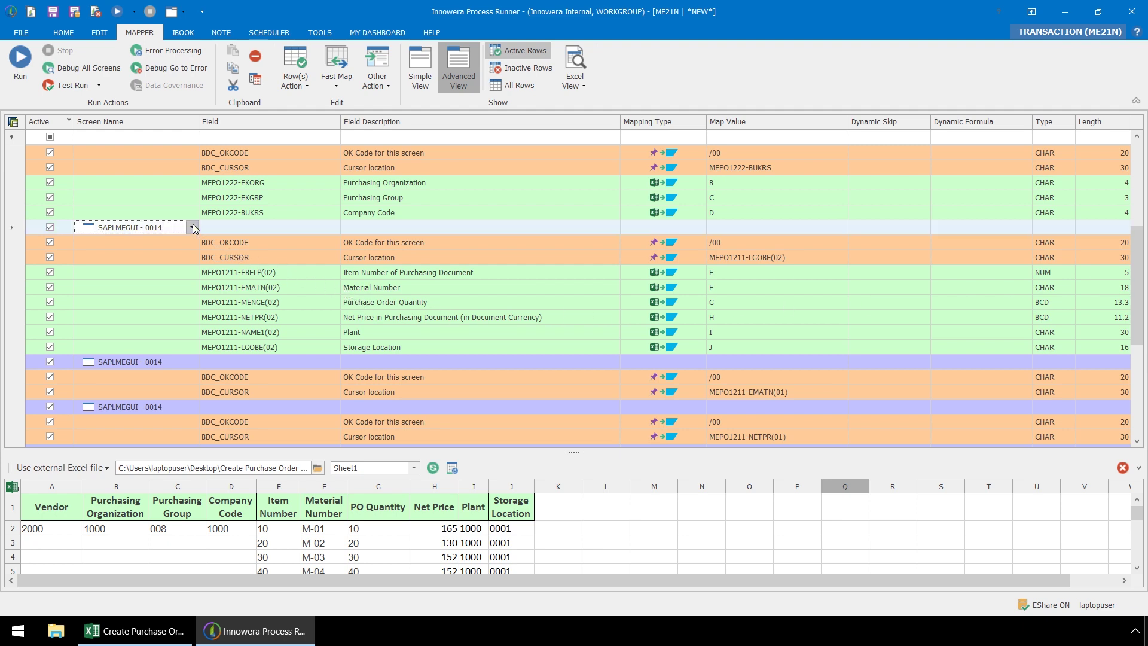
left_click(192, 227)
left_click(182, 246)
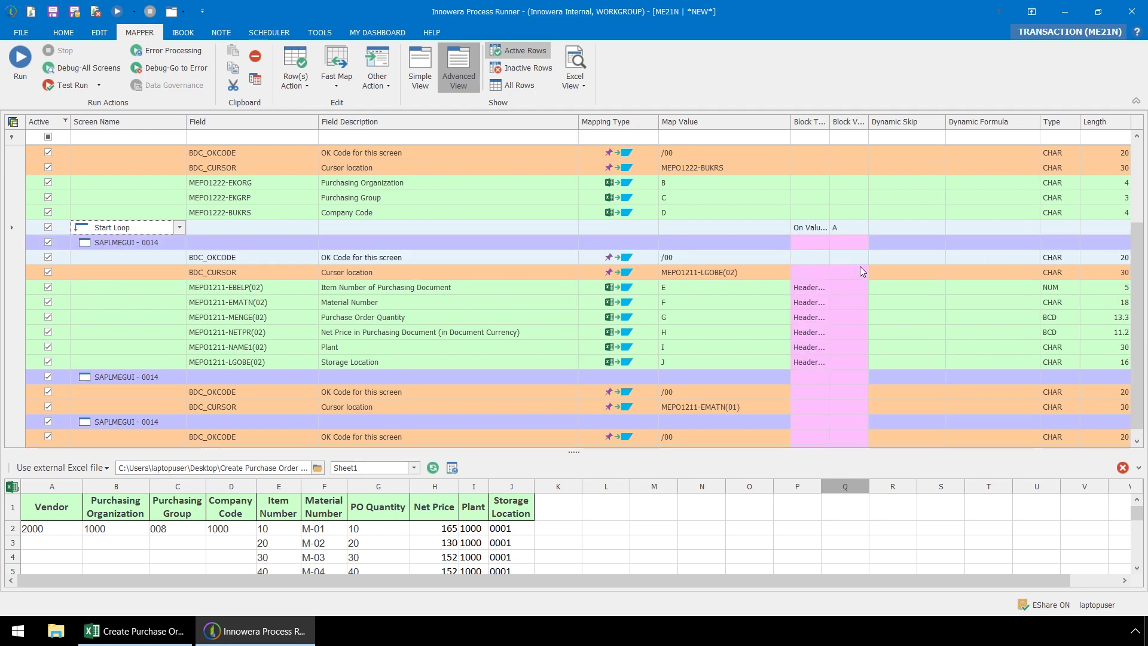
- Review the loop's save code and On Value column A type, then enlarge the Excel pane
left_click_drag(1142, 271, 1145, 368)
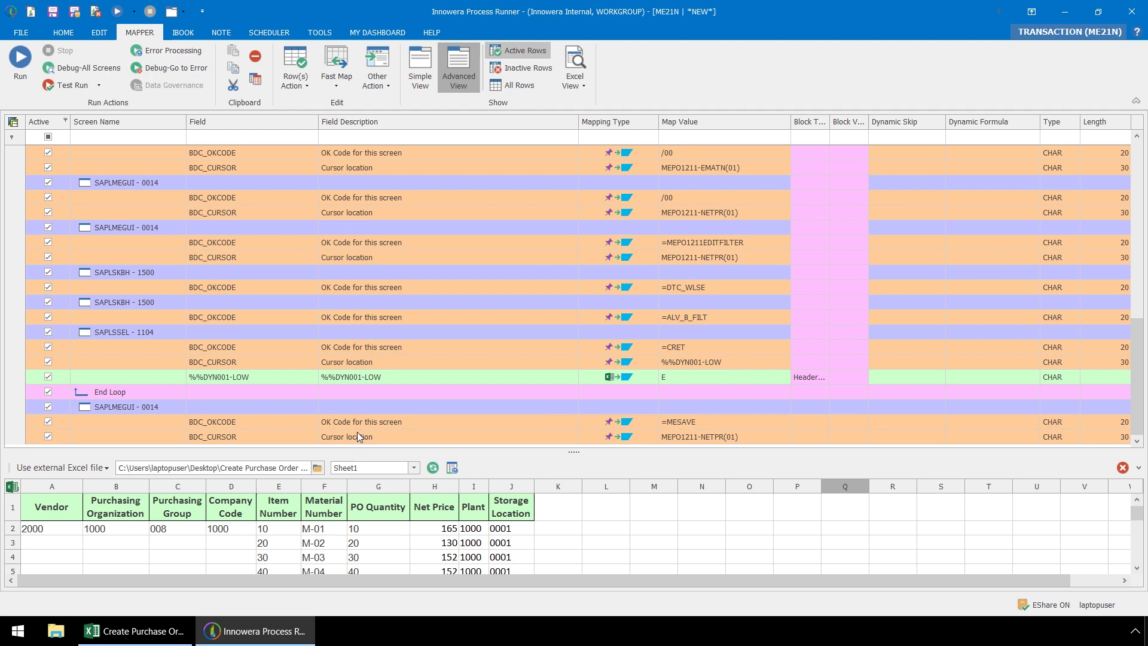
left_click(687, 421)
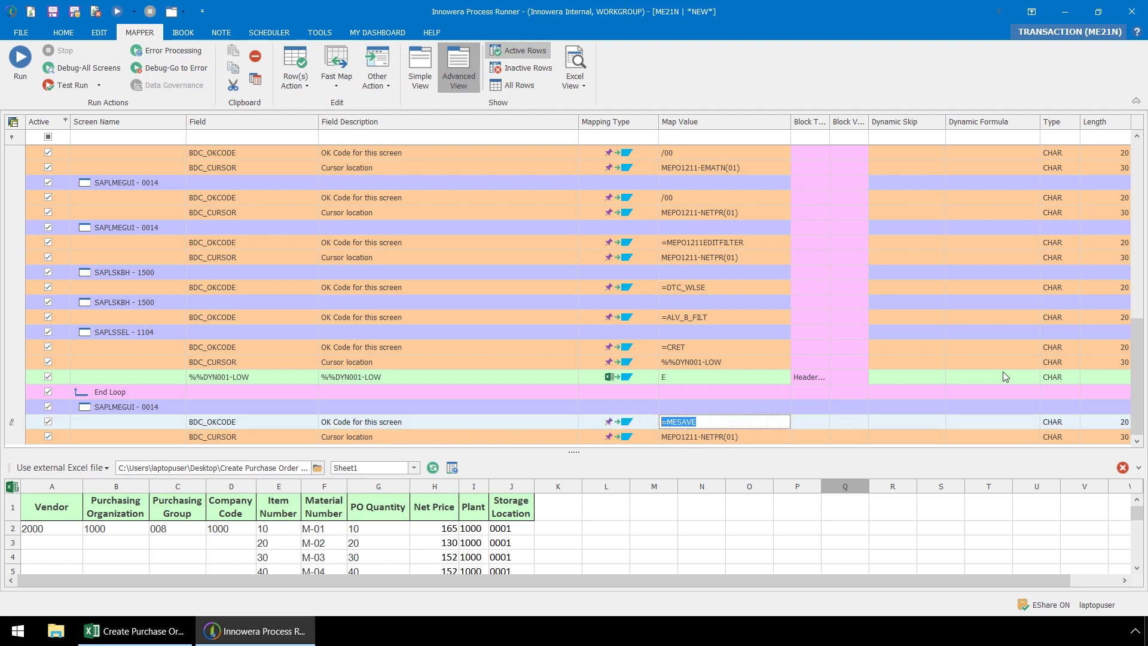
left_click_drag(1139, 369, 1145, 234)
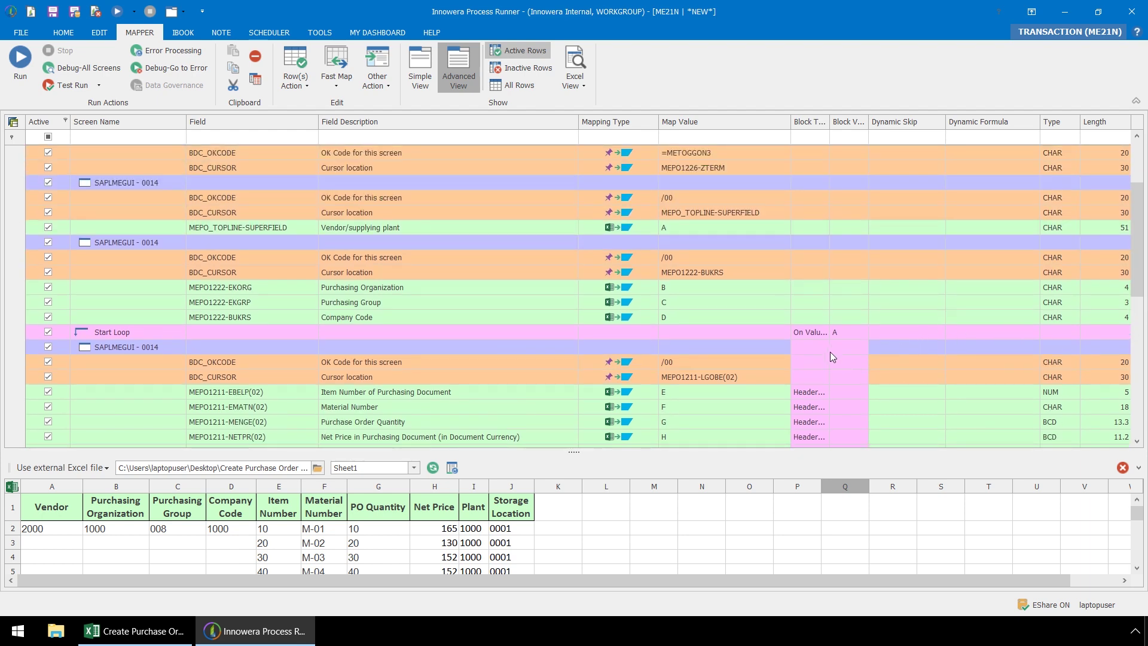
left_click(823, 332)
left_click(823, 331)
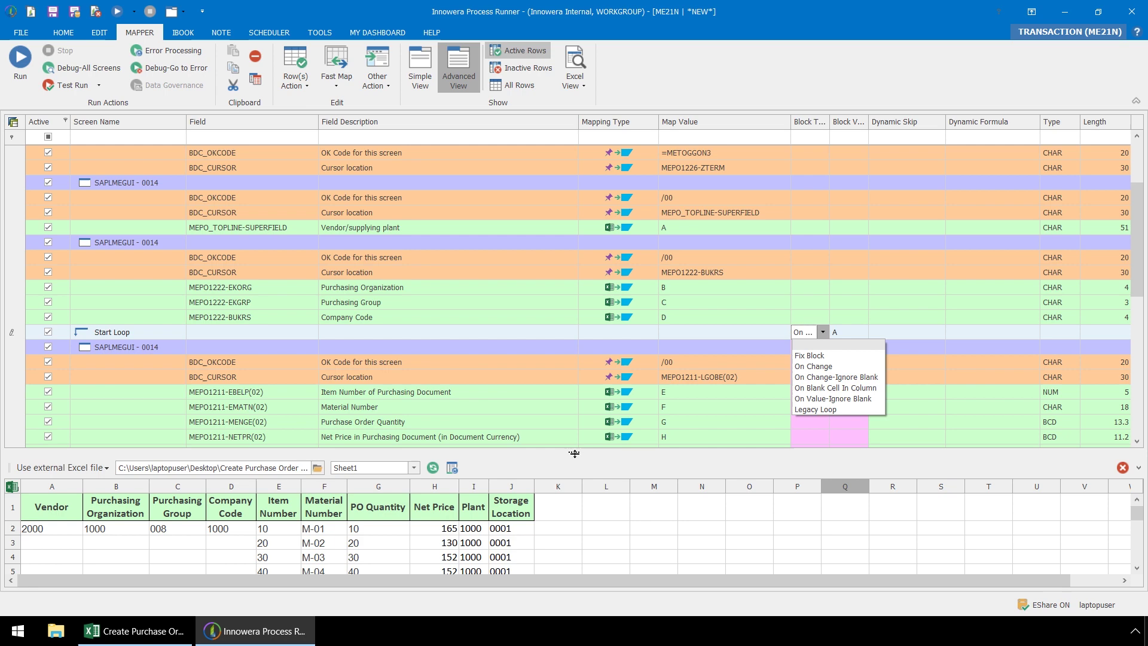
left_click_drag(587, 451, 587, 402)
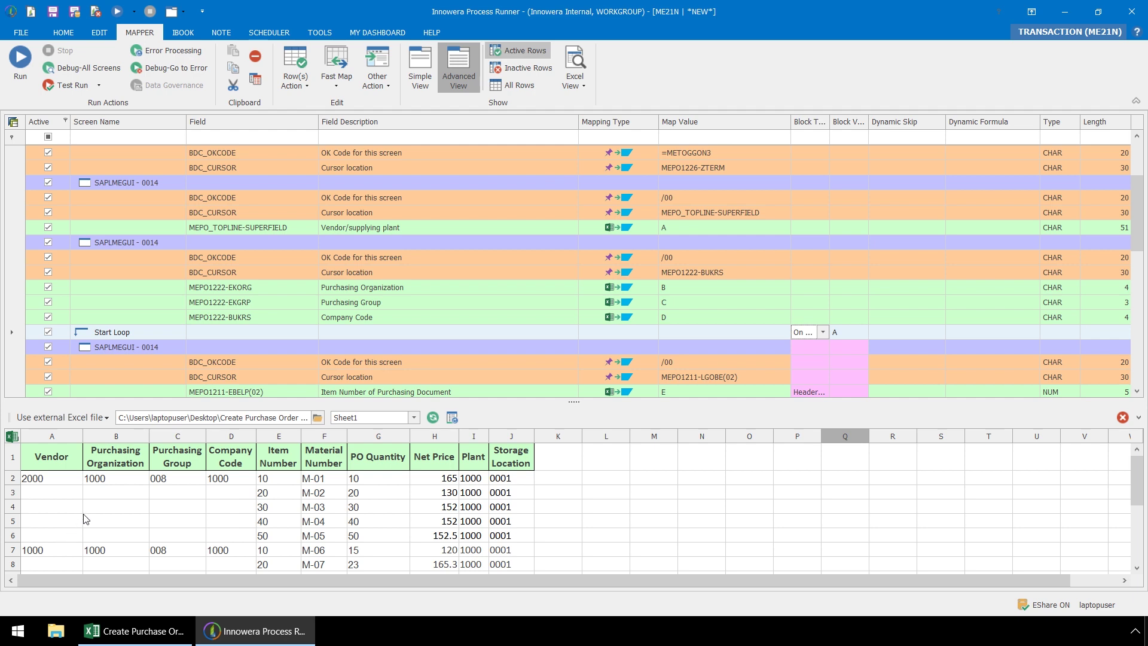
left_click(71, 34)
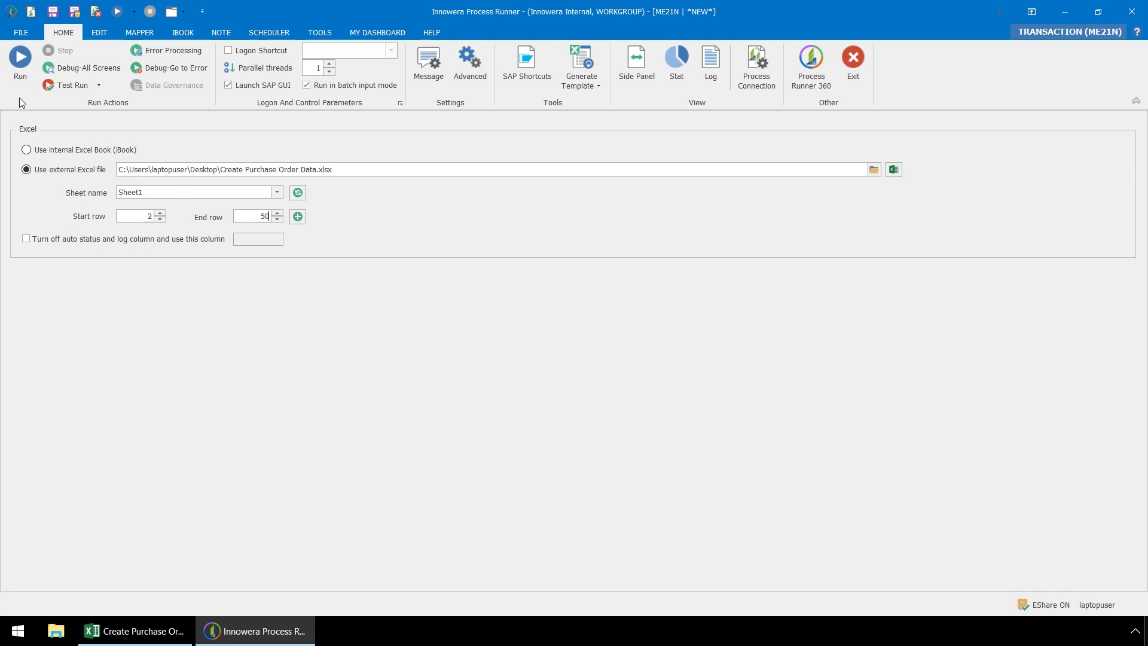
left_click(143, 33)
left_click(143, 34)
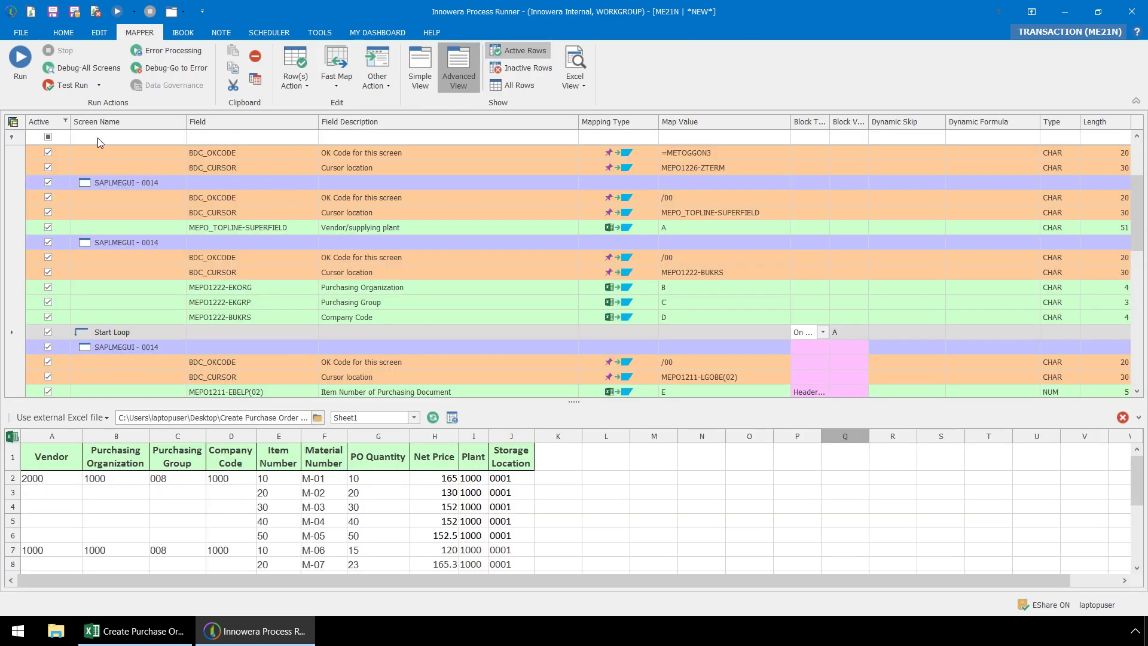
- Start the run, saving the process locally as ME21N_13092017114249672.itf in Desktop\Process Files
left_click(20, 87)
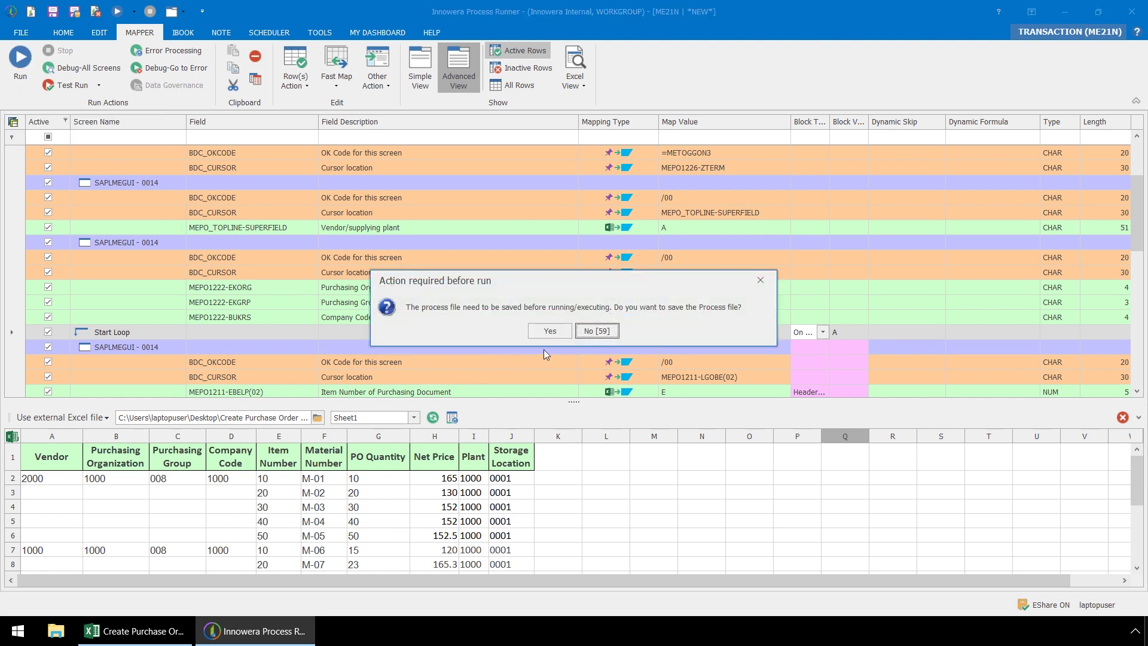
left_click(549, 332)
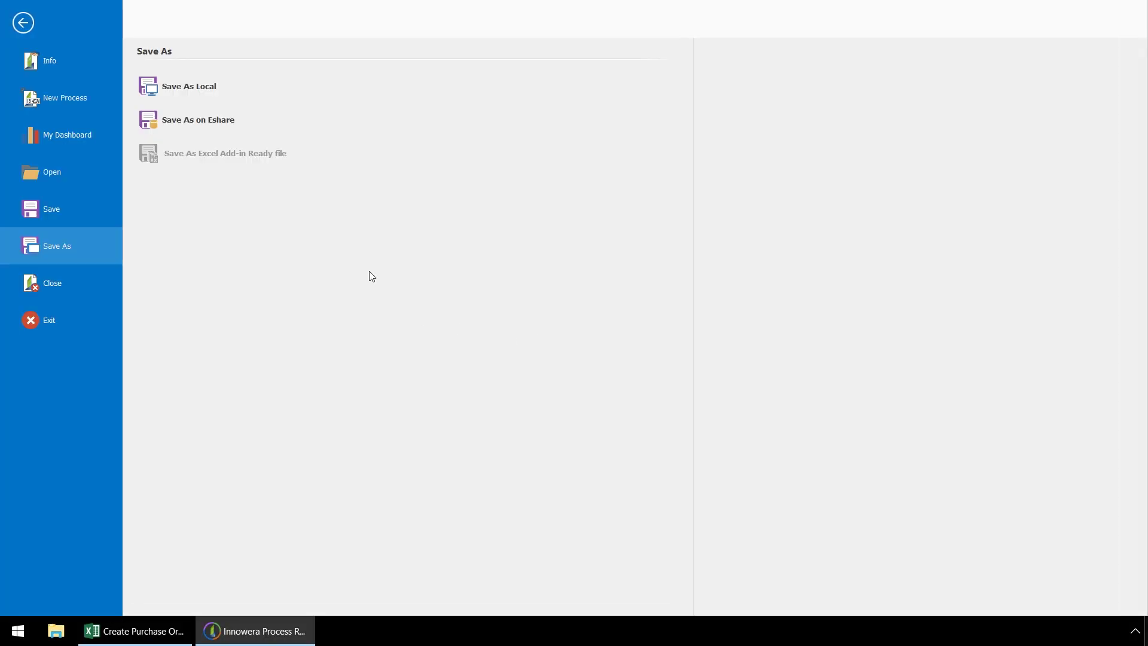
left_click(195, 92)
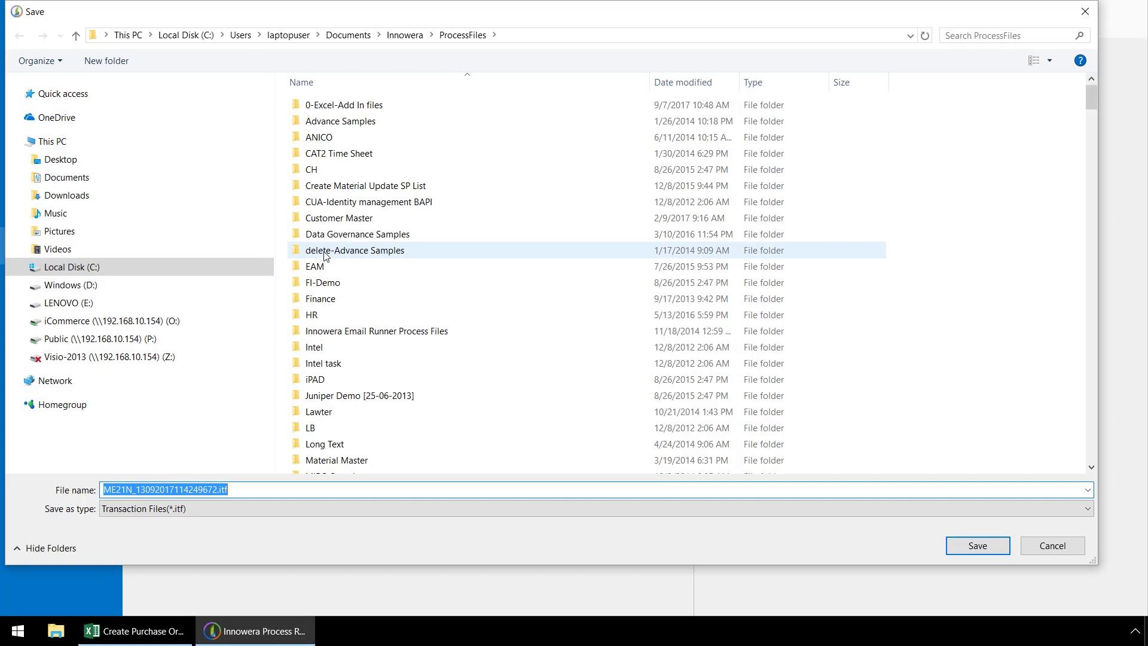
left_click(58, 161)
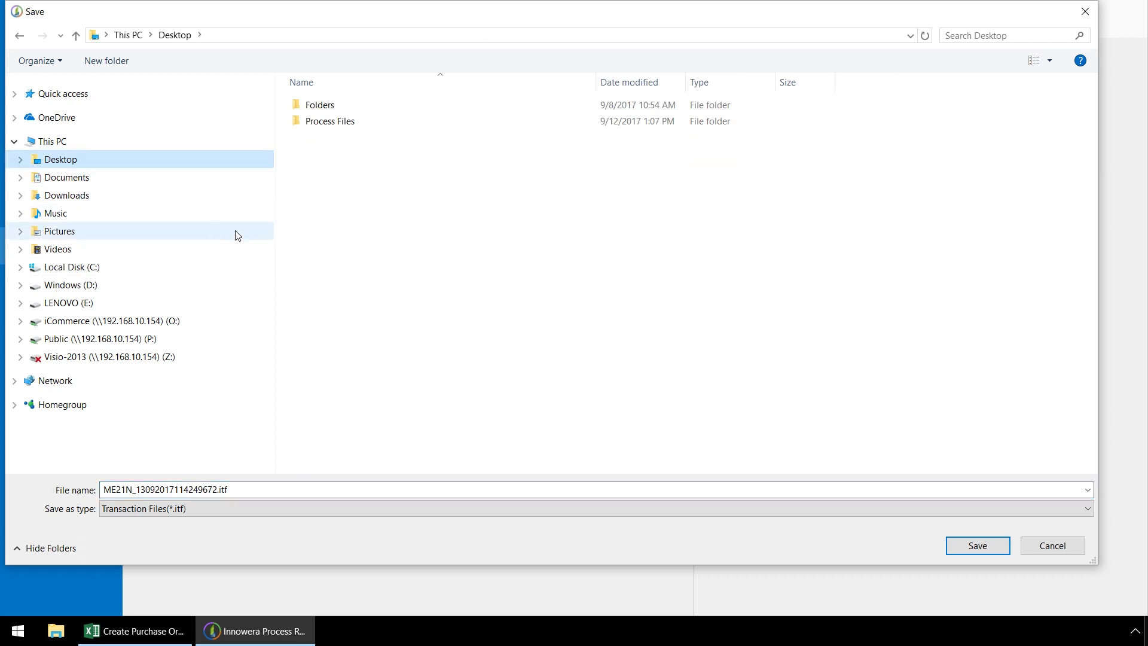
left_click(328, 123)
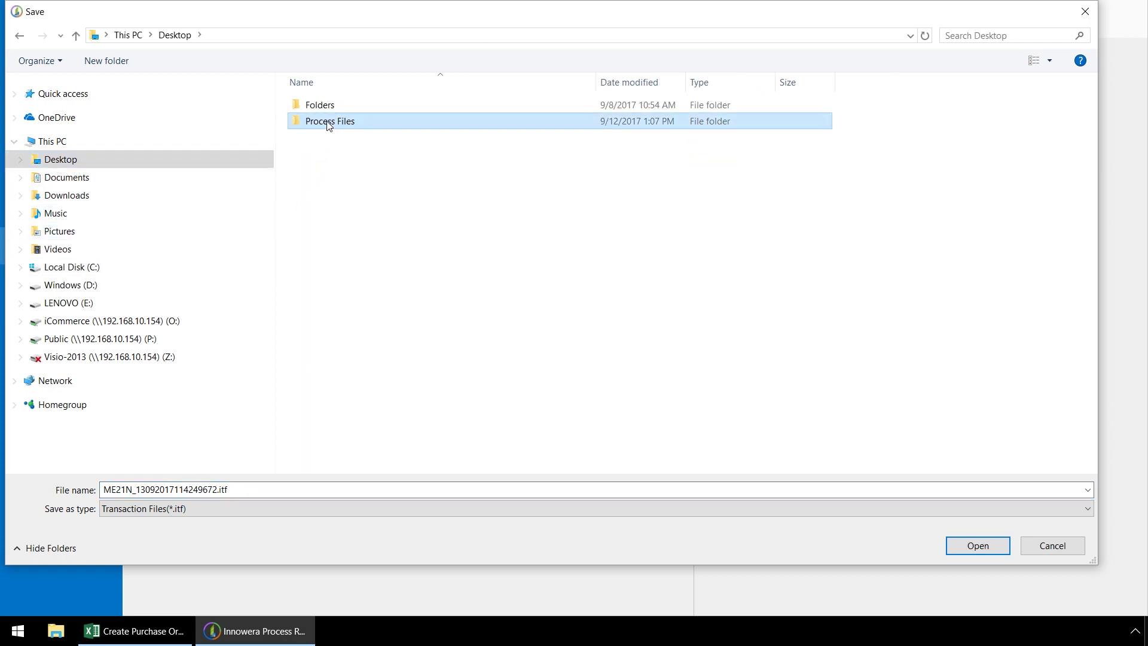
double_click(329, 123)
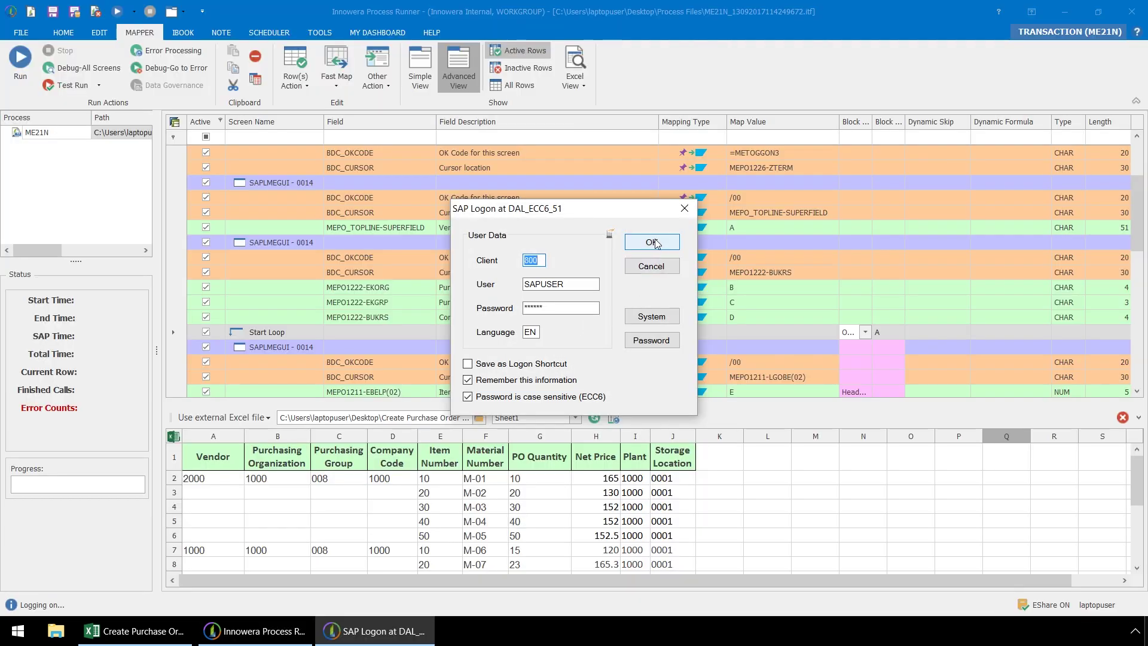
- Confirm the DAL_ECC6_51 SAP logon so the run creates the purchase orders
left_click(653, 242)
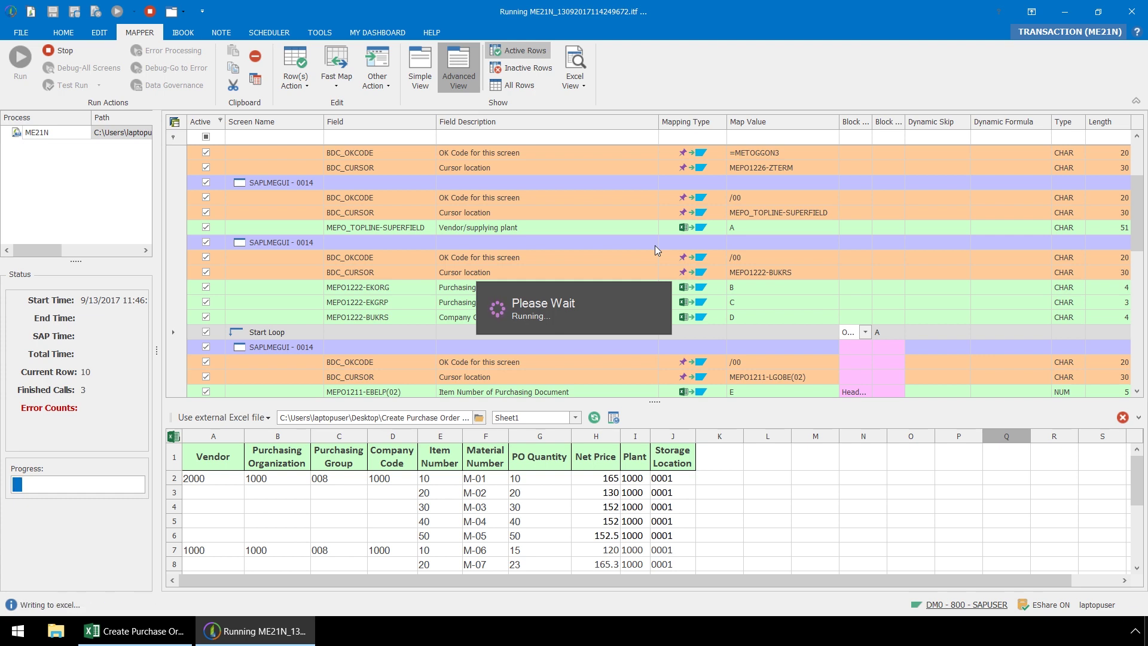
- Check the three 'Standard PO created' statuses in Excel, then launch SAP Logon from Start search
left_click(151, 631)
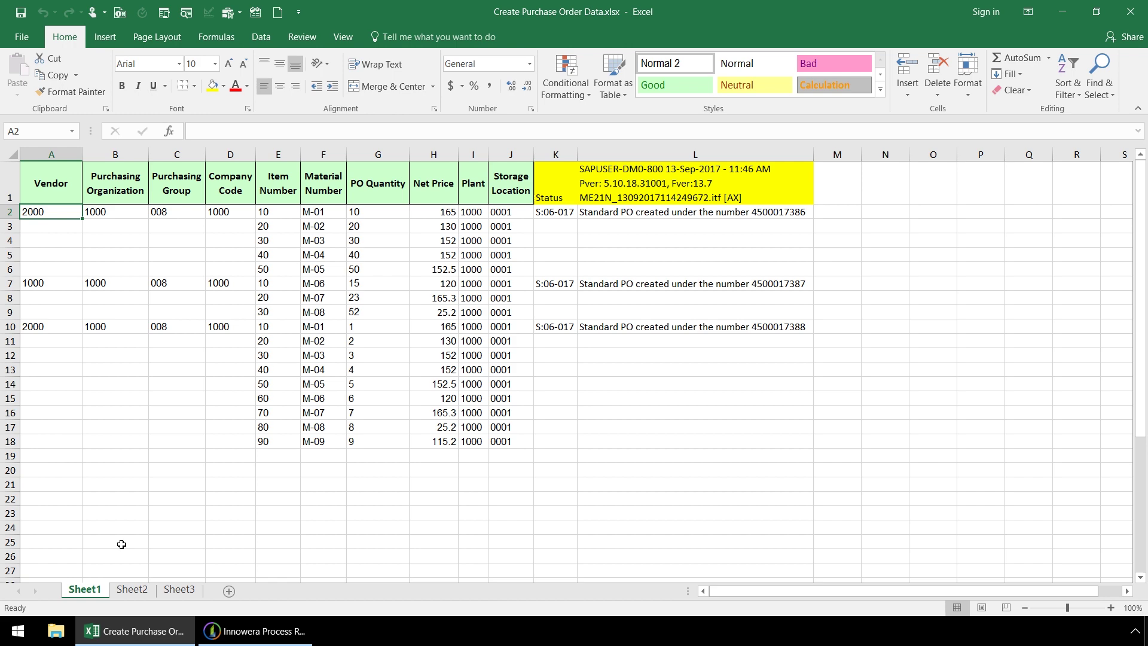
left_click(17, 636)
type("sa")
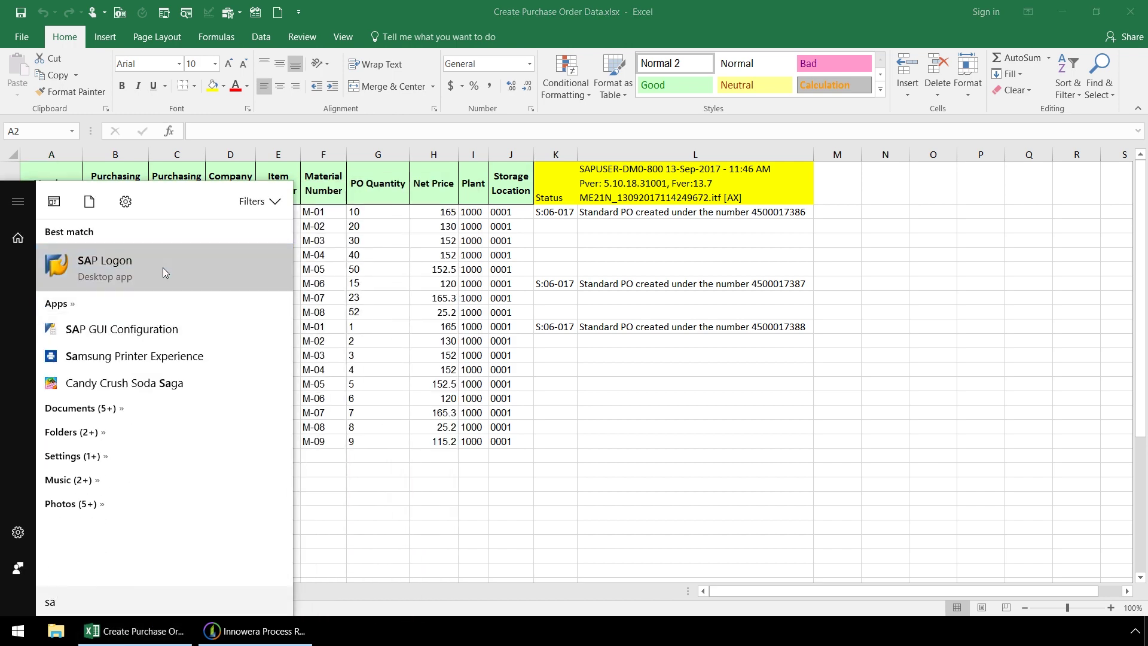
left_click(163, 267)
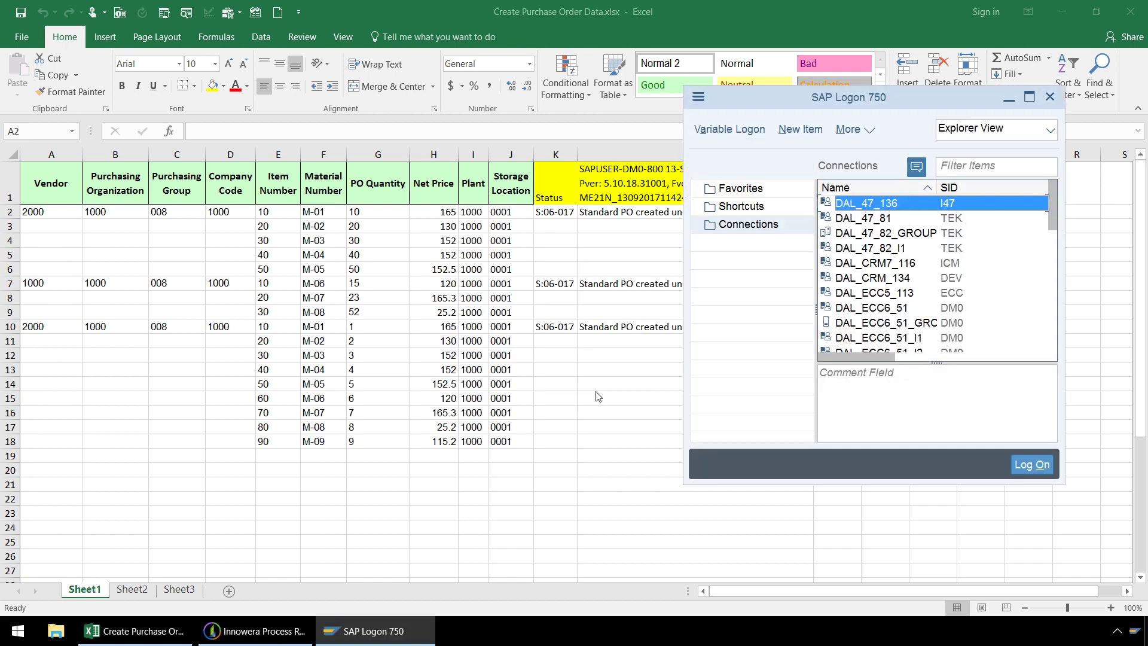
- Log on to the DAL_ECC6_51 system with the saved user name and password
left_click(904, 308)
left_click(1031, 464)
type("s")
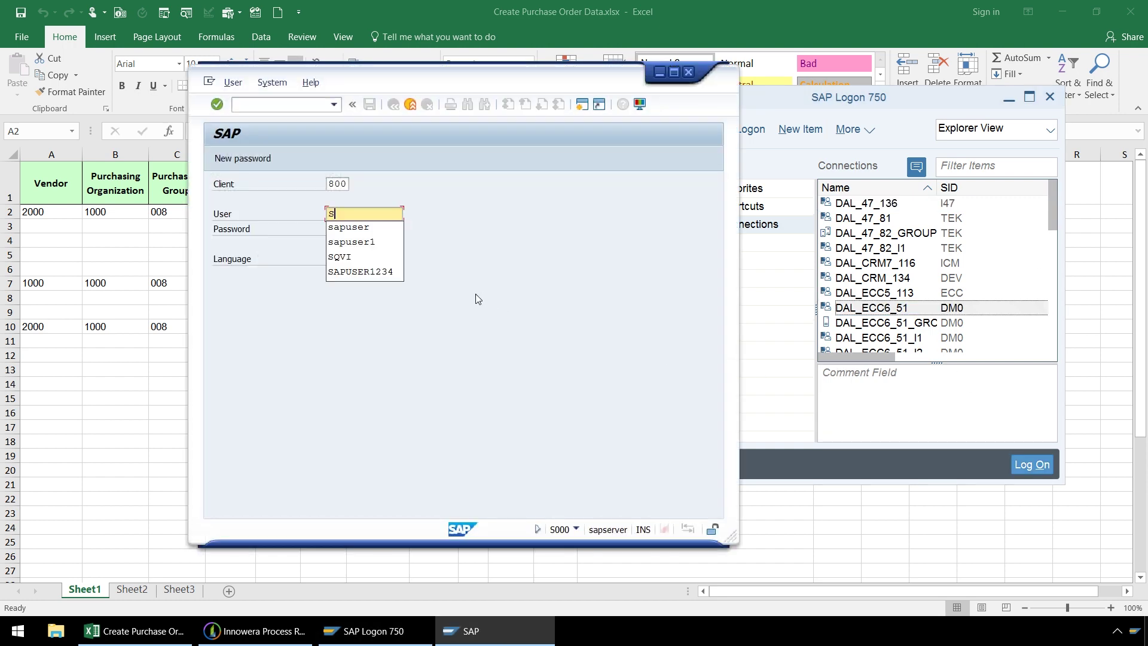
left_click(363, 226)
left_click(335, 227)
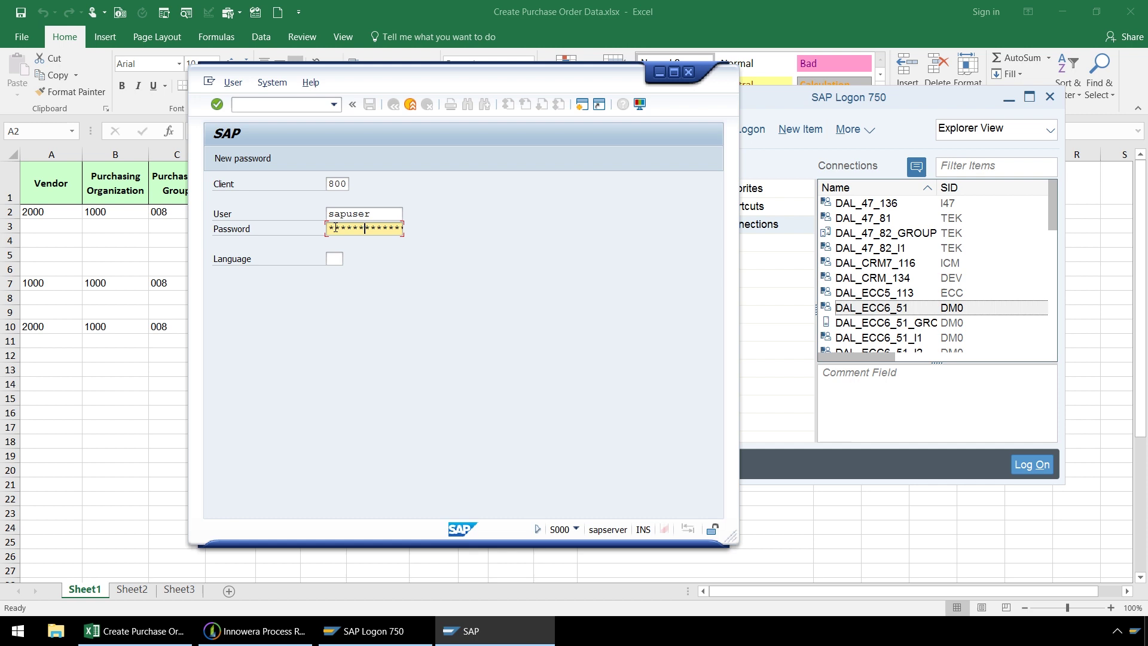
key("Return")
- Display the first new purchase order in ME23 and compare its items with the spreadsheet
type("ME23")
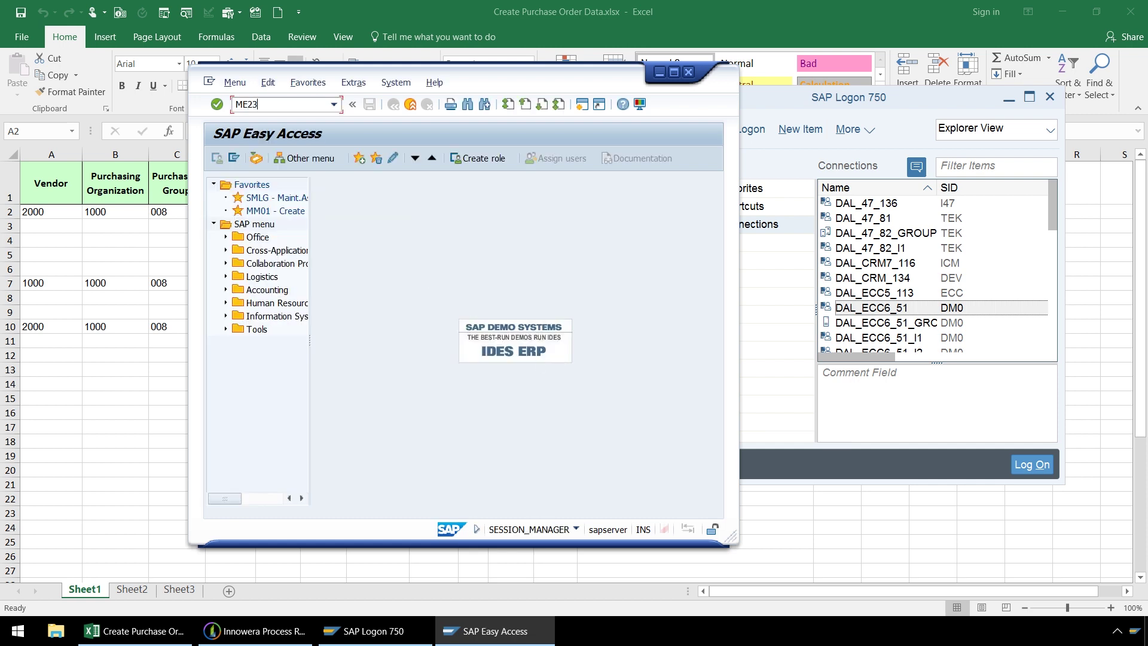
key("Return")
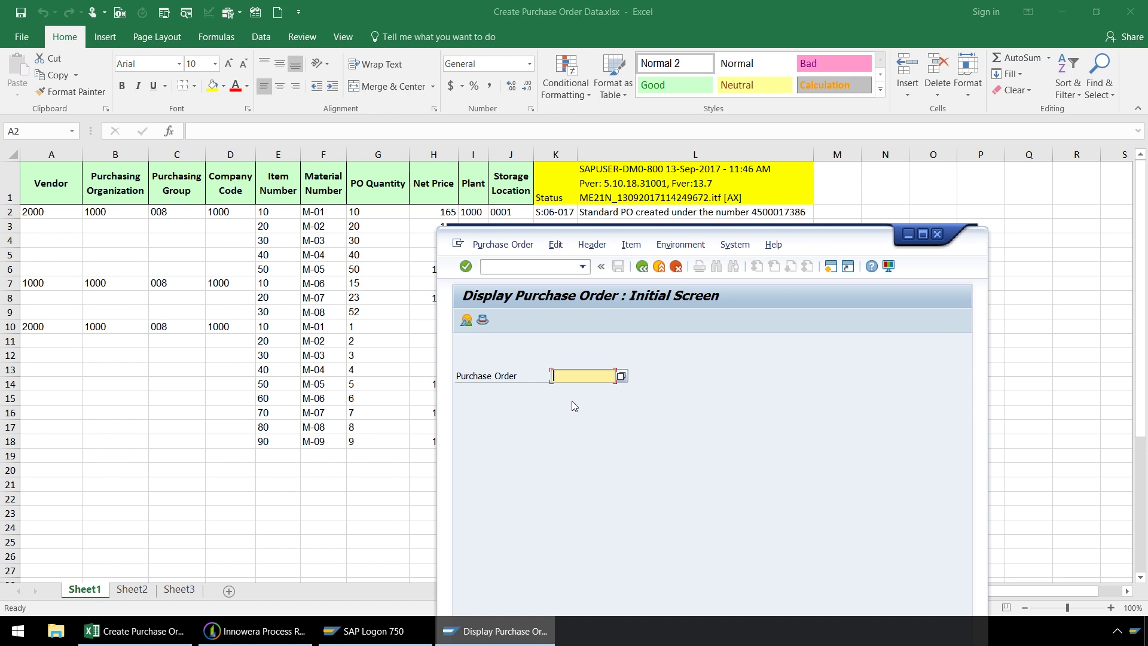
type("4500017")
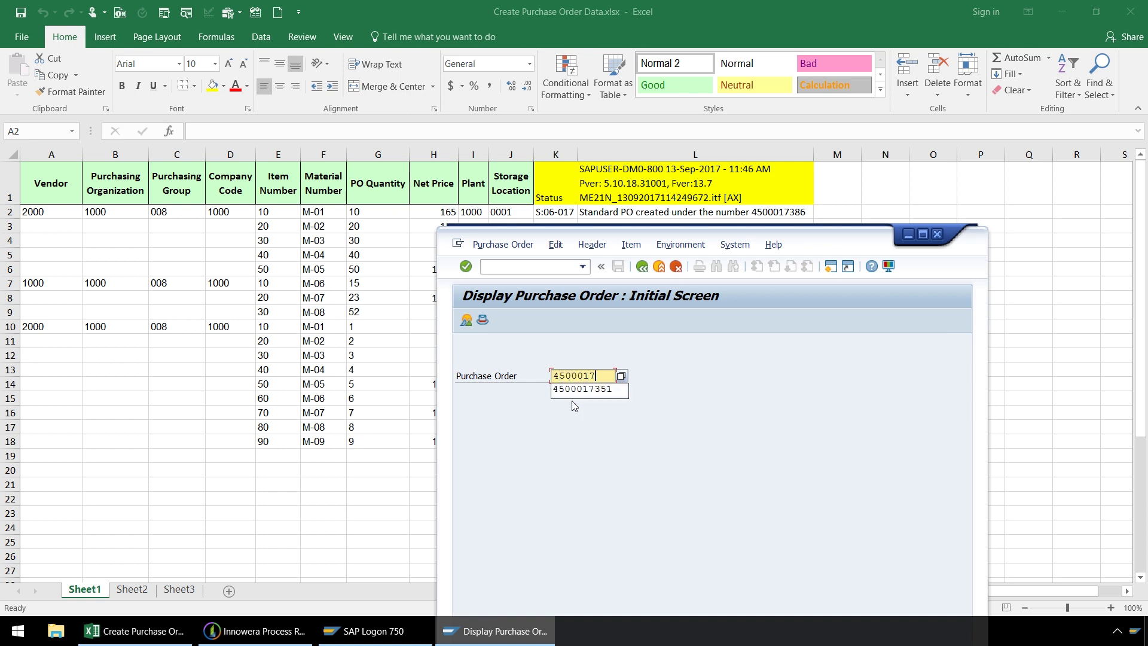
type("386")
key("Return")
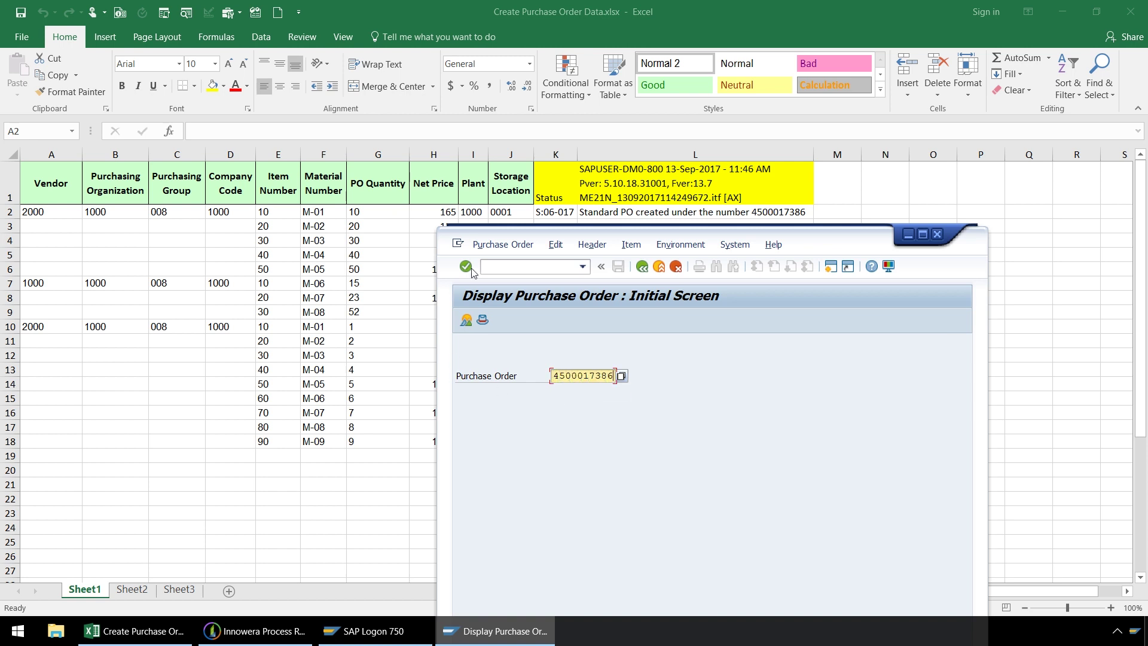
left_click_drag(840, 232, 965, 102)
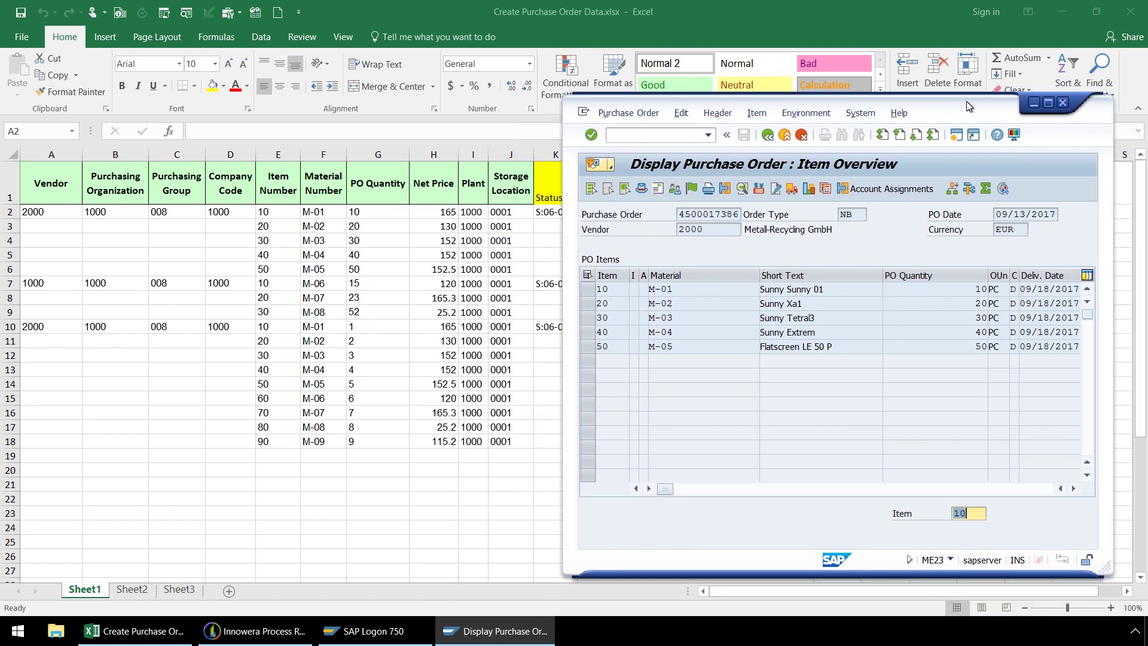